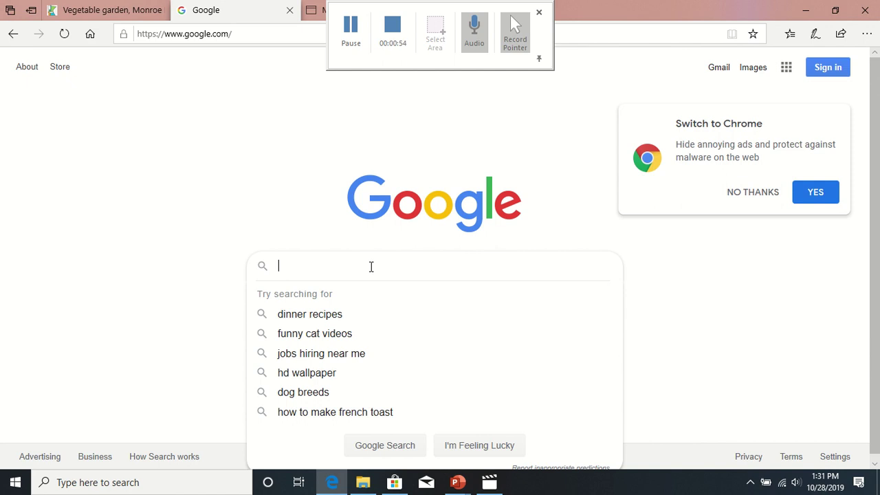
Search Google for "st louis county gis" and open the County Land Explorer result from St. Louis County
text(st louis county)
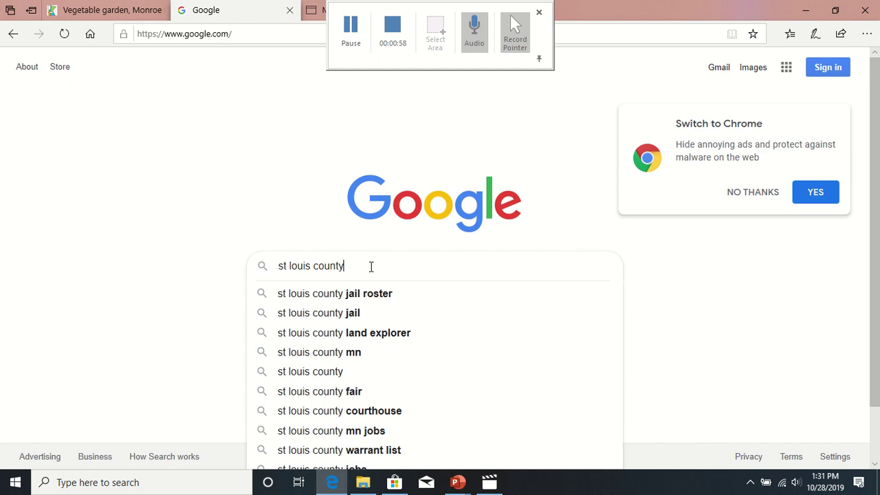
text( gis)
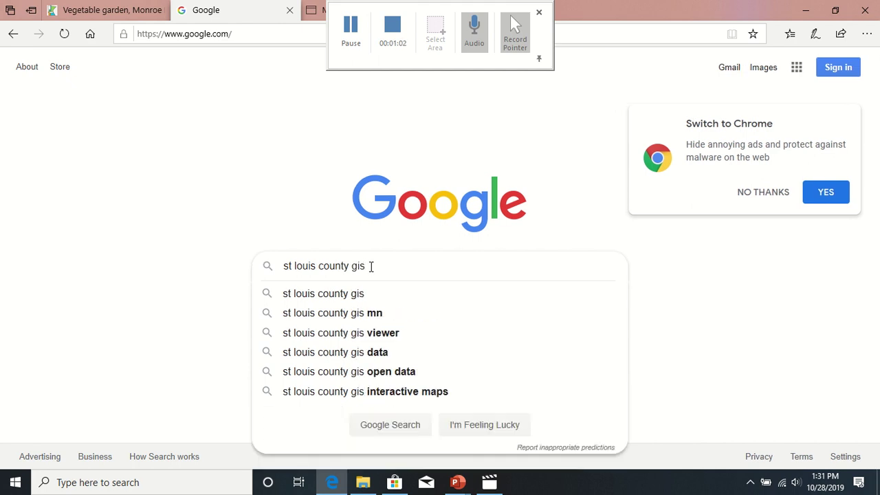
key(Return)
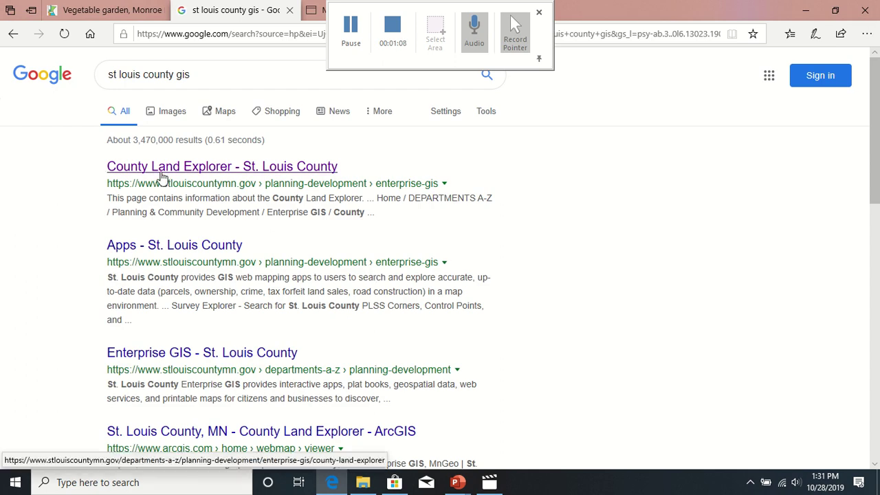
click(162, 175)
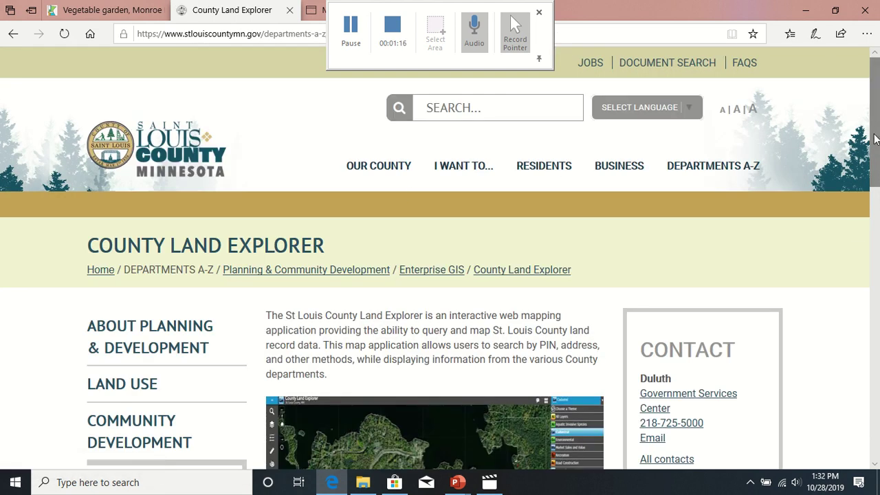
Launch the County Land Explorer map application from the county page and accept its disclaimer
drag(875, 127, 877, 221)
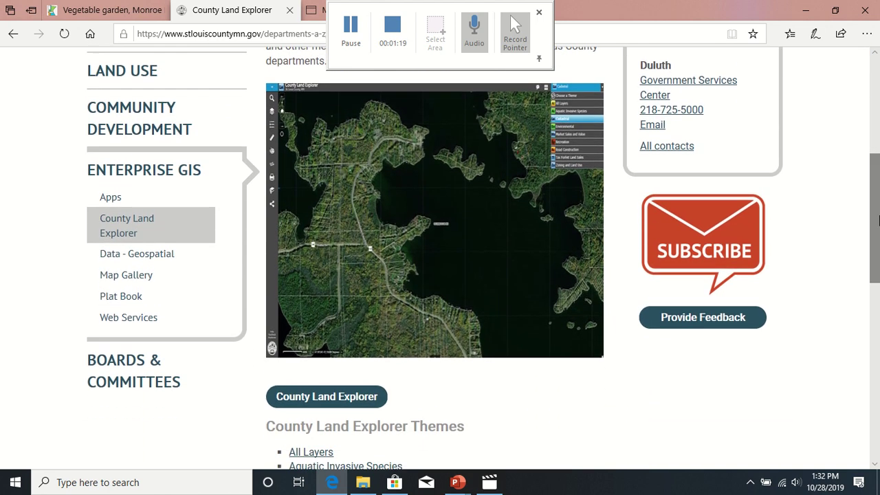
click(329, 400)
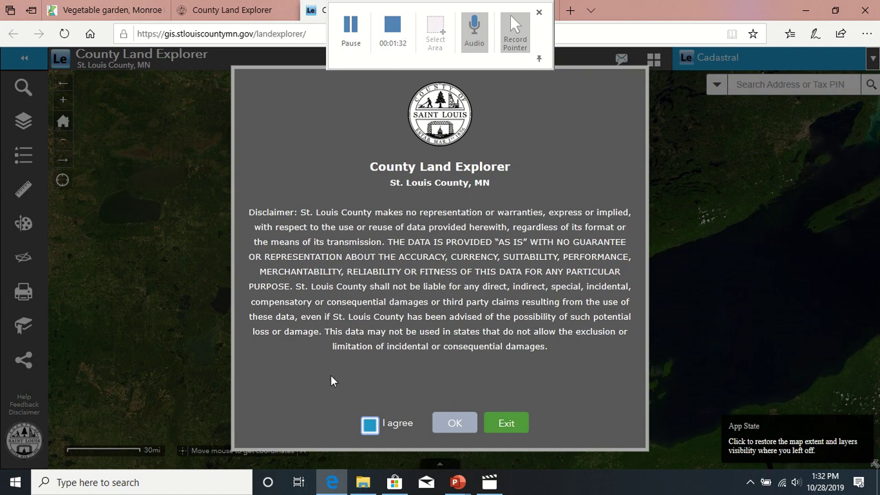
click(370, 426)
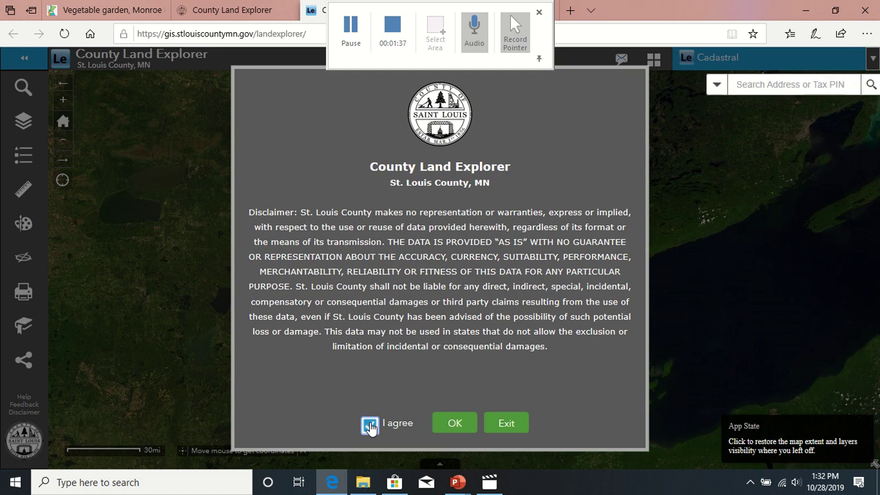
click(453, 423)
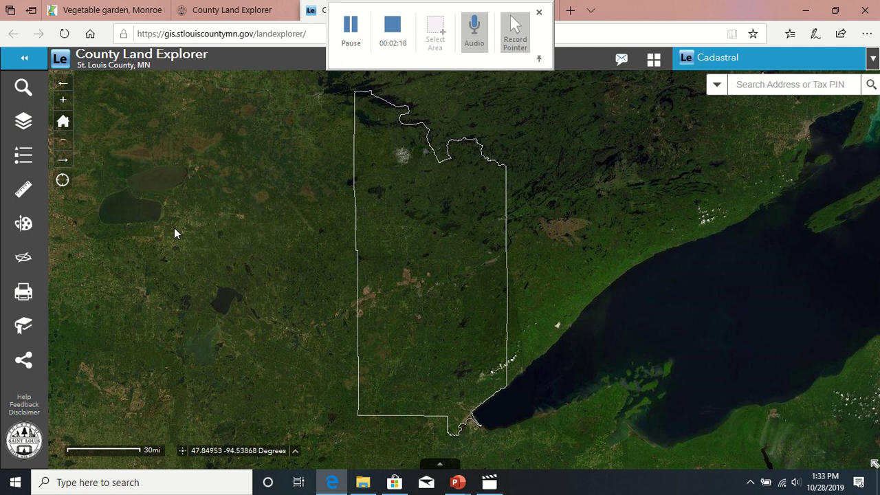
Bring the town of Hibbing into close view on the county map
click(63, 103)
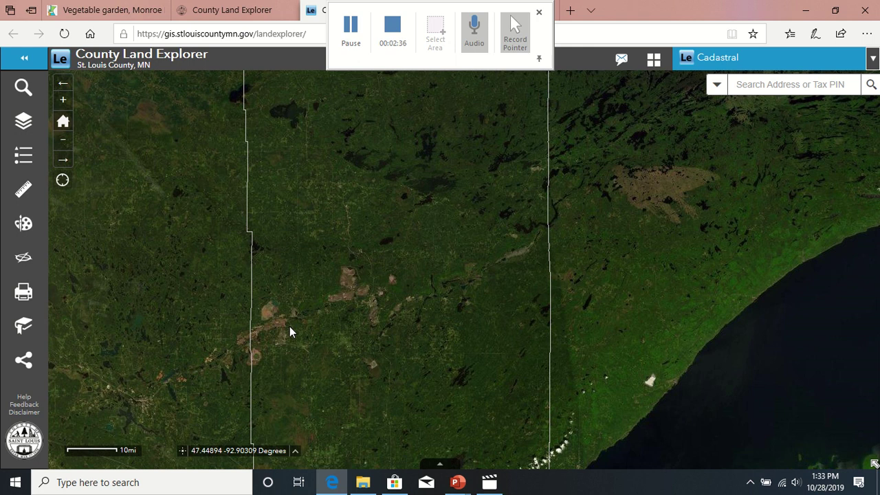
scroll(289, 331, up, 1)
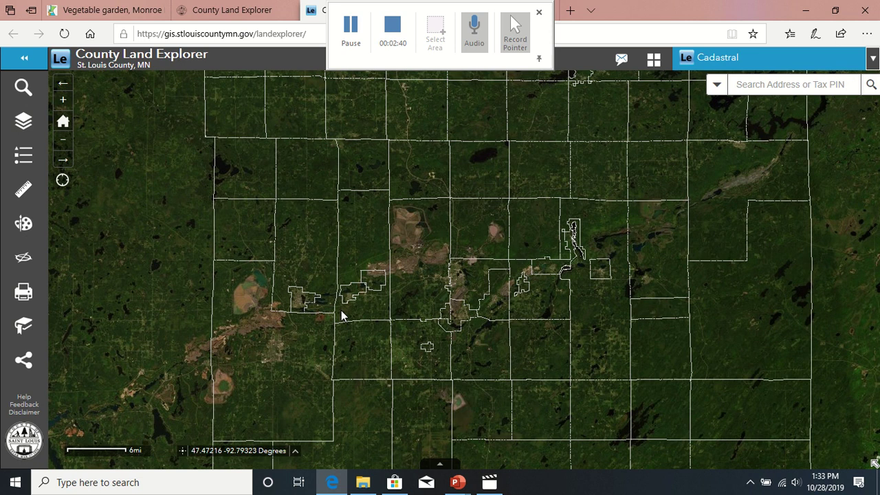
scroll(342, 314, up, 1)
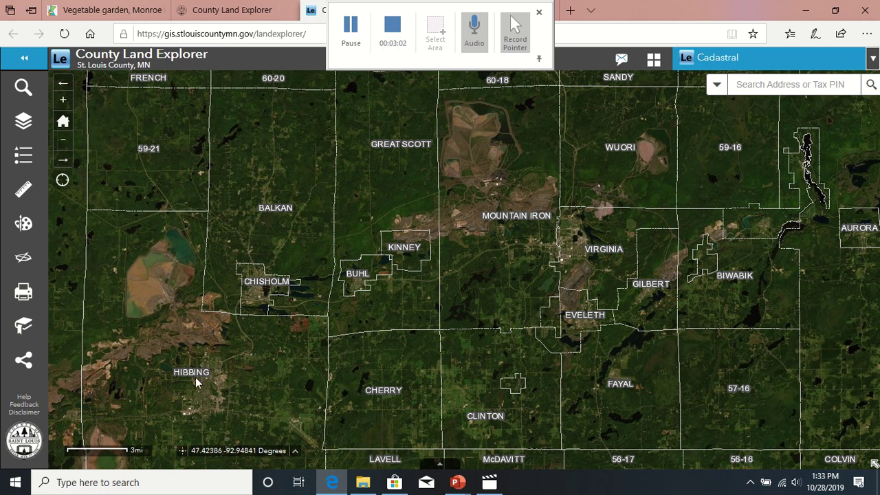
drag(228, 346, 279, 309)
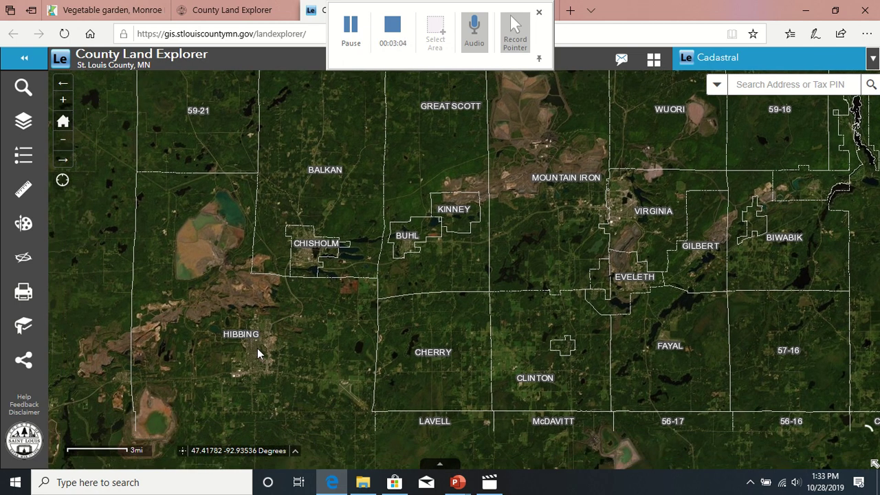
scroll(258, 353, up, 1)
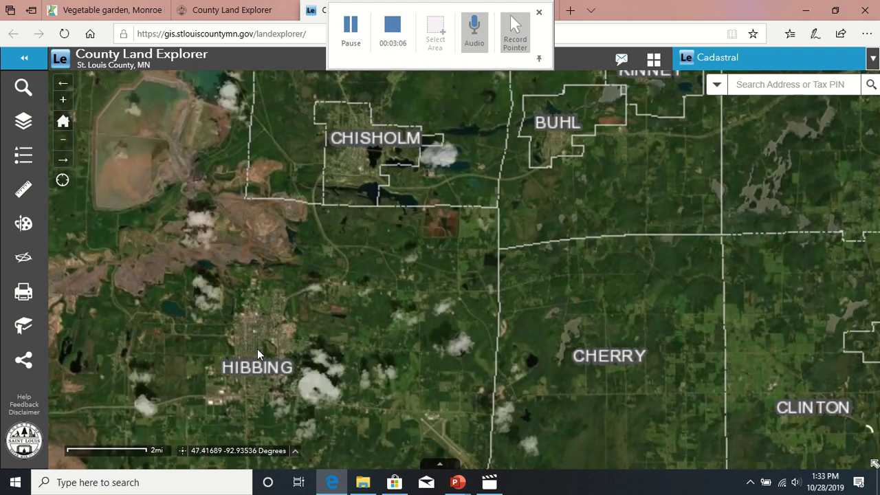
scroll(257, 348, up, 1)
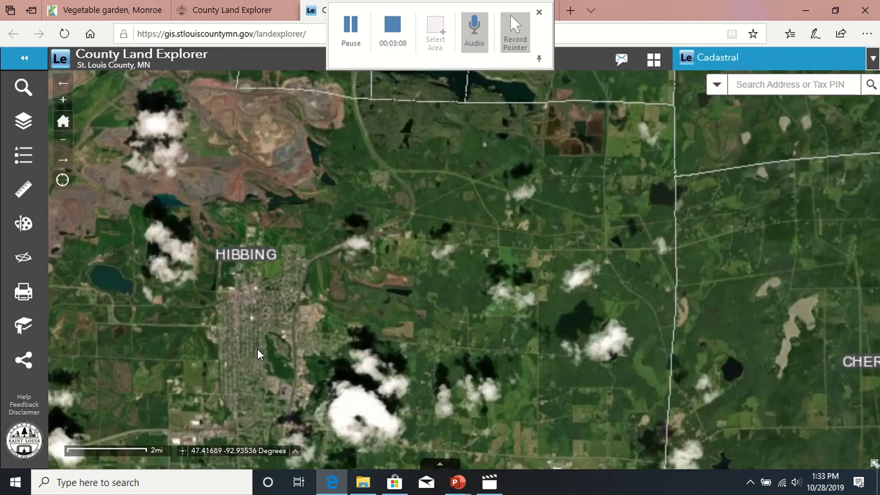
drag(222, 353, 251, 286)
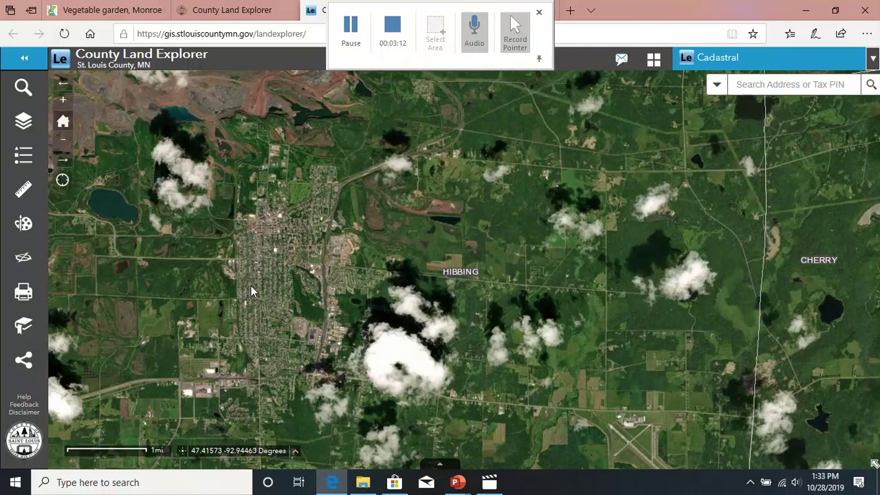
Compare the Hibbing area in the 1937-1941 Imagery basemap with the Default Imagery, ending on Default Imagery
click(654, 61)
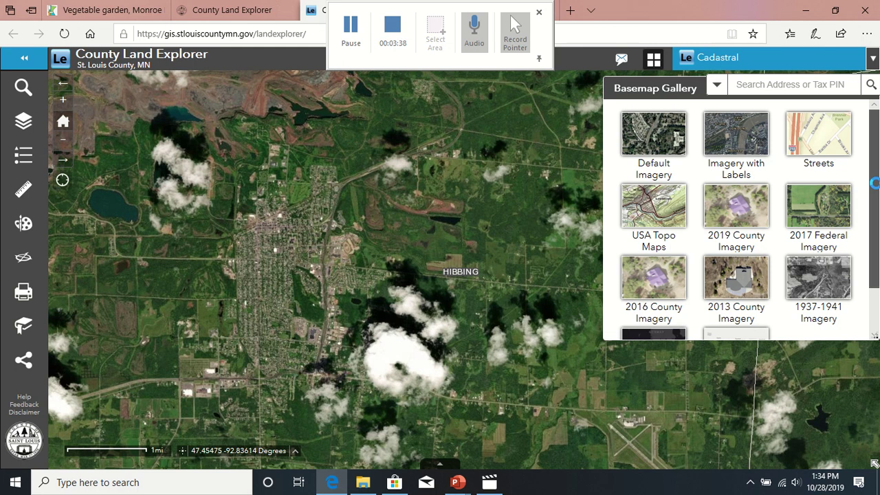
scroll(871, 219, down, 2)
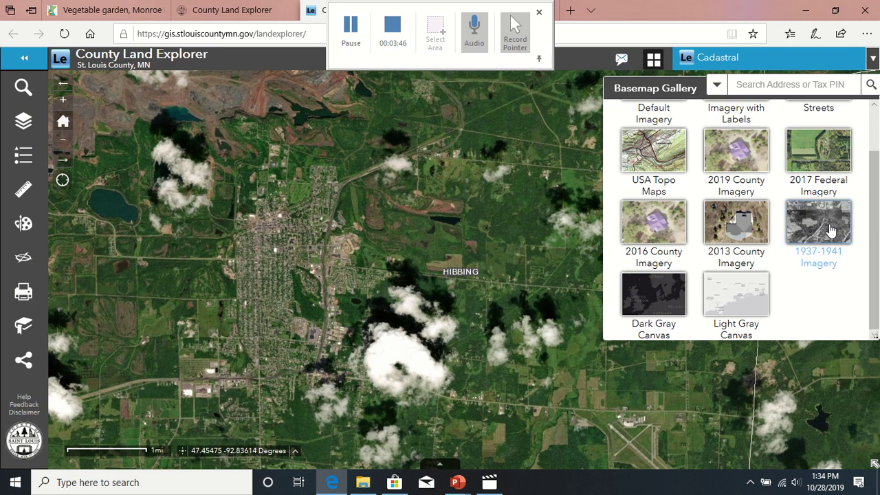
click(830, 229)
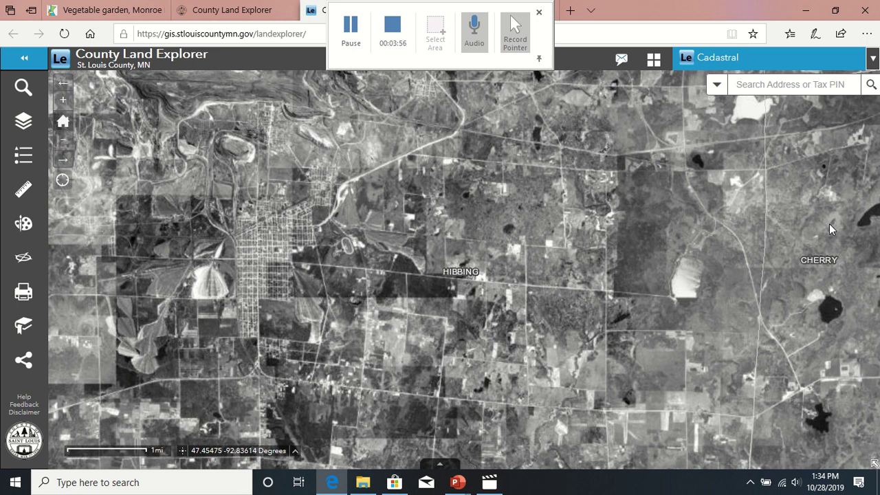
click(654, 60)
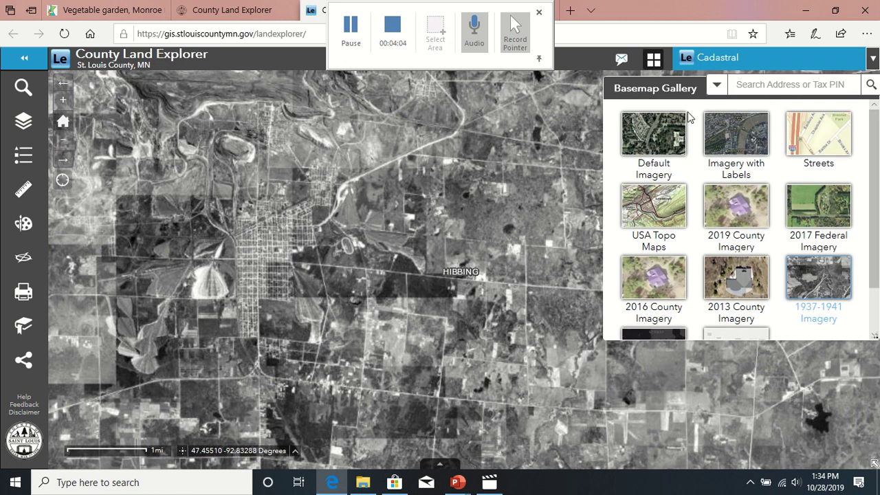
click(653, 128)
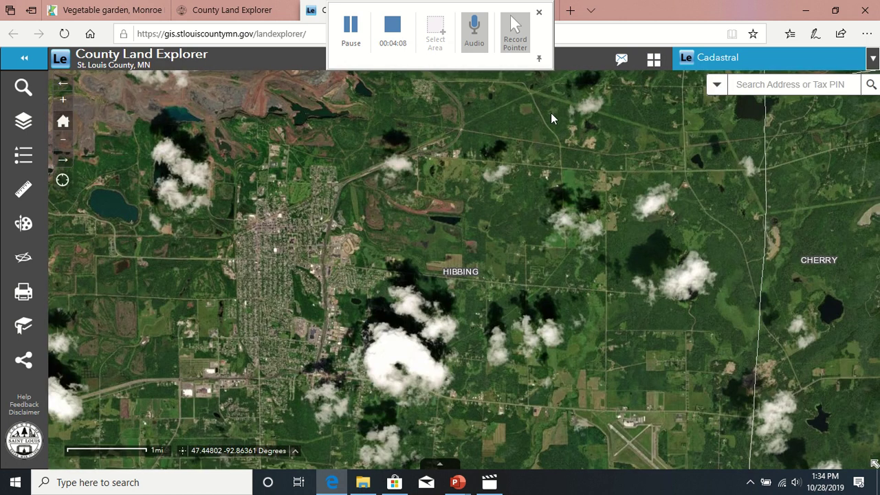
Examine the parcel information for the mine-pit parcel north of Penobscot Rd in Hibbing and close its details
drag(536, 137, 488, 277)
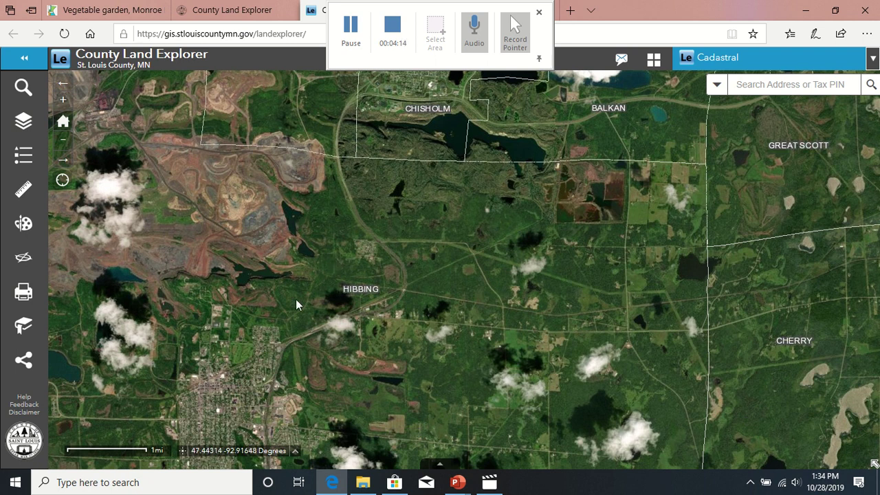
drag(253, 304, 387, 311)
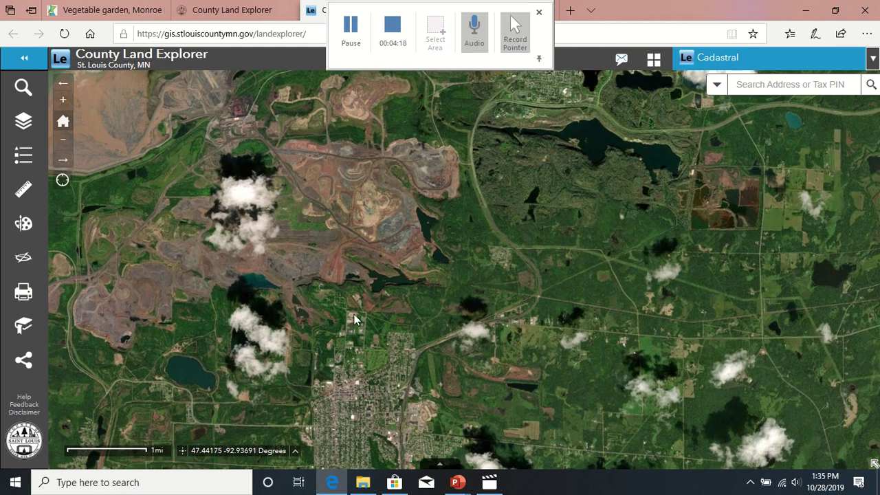
scroll(354, 318, up, 1)
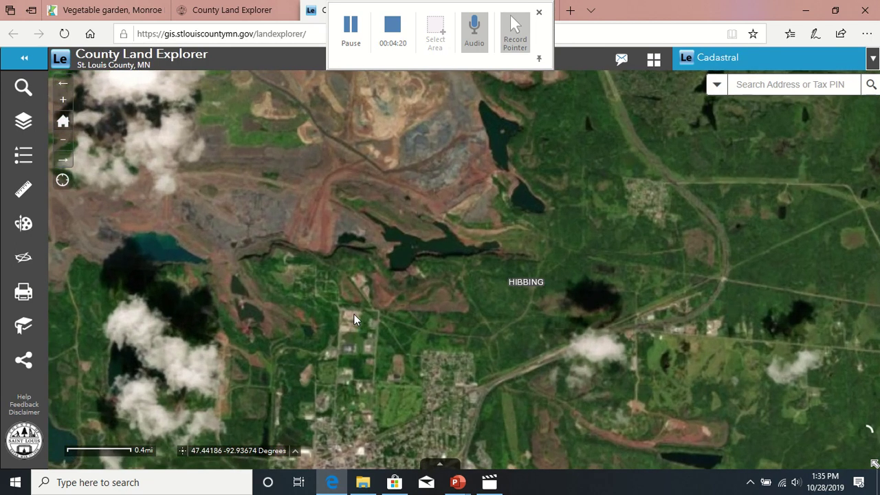
scroll(354, 314, up, 1)
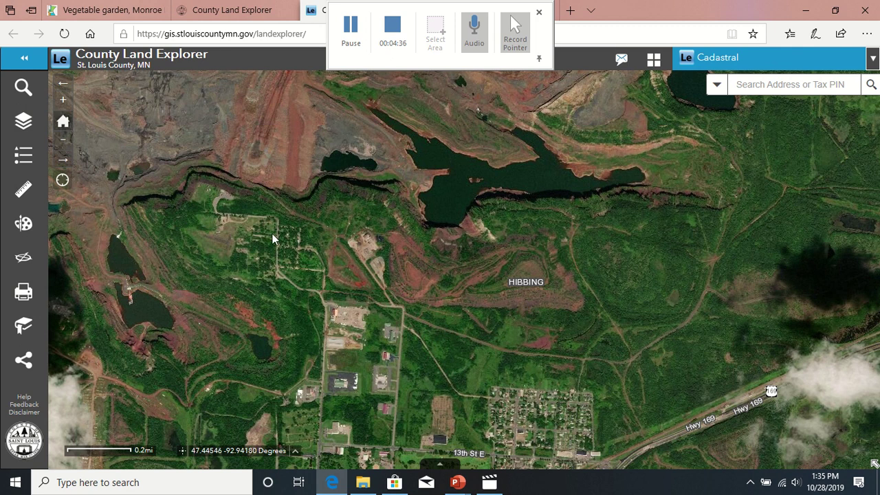
scroll(231, 219, up, 1)
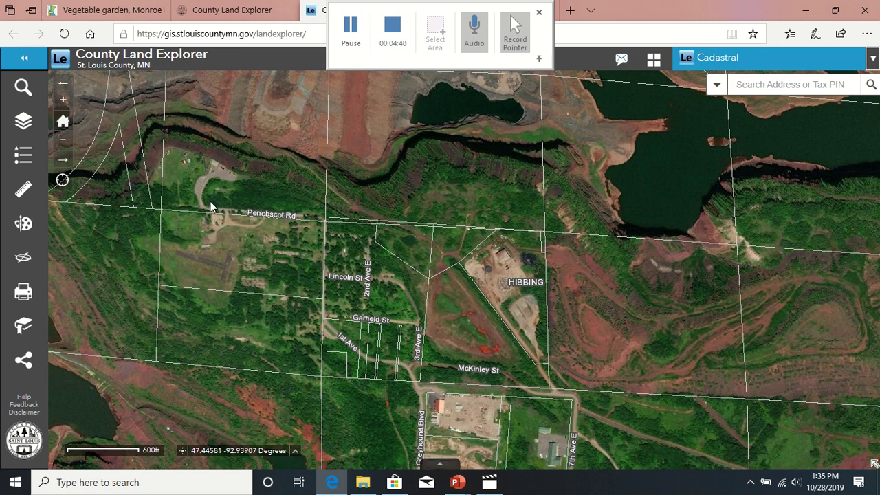
drag(216, 178, 220, 213)
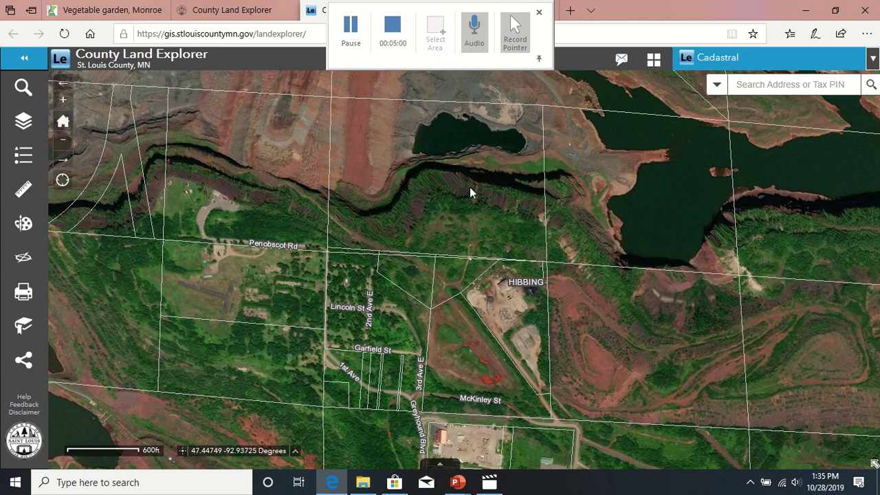
click(440, 171)
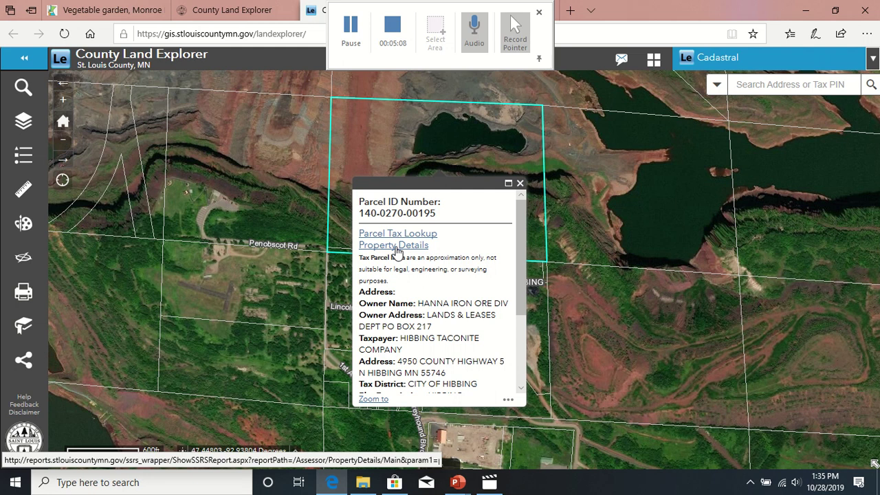
click(520, 183)
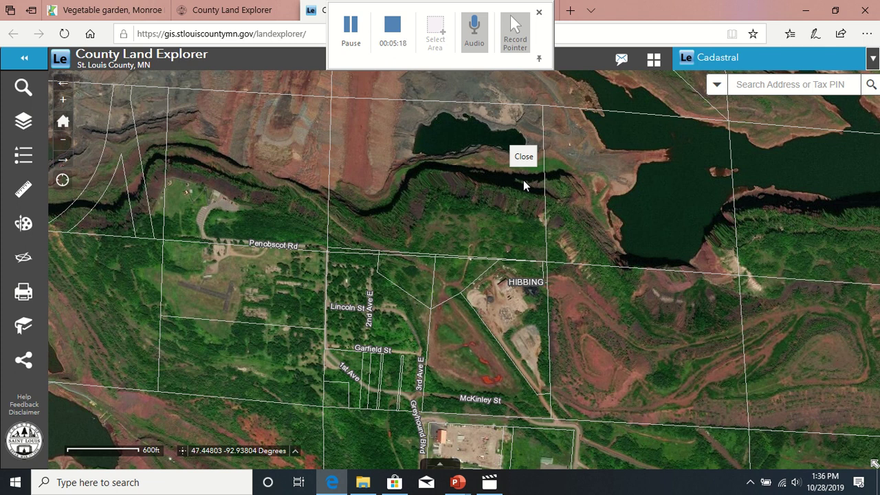
Alternate between 1937-1941 Imagery and Default Imagery to compare the old townsite around Penobscot Rd, finishing on Default Imagery
click(653, 60)
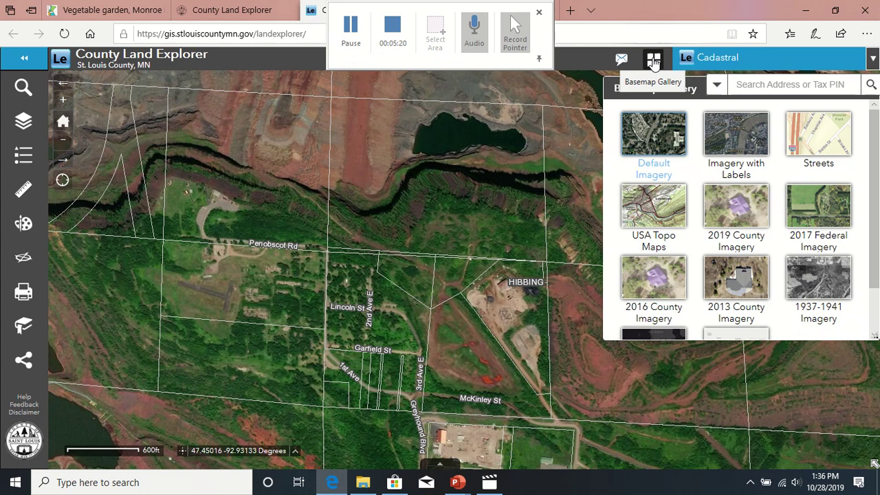
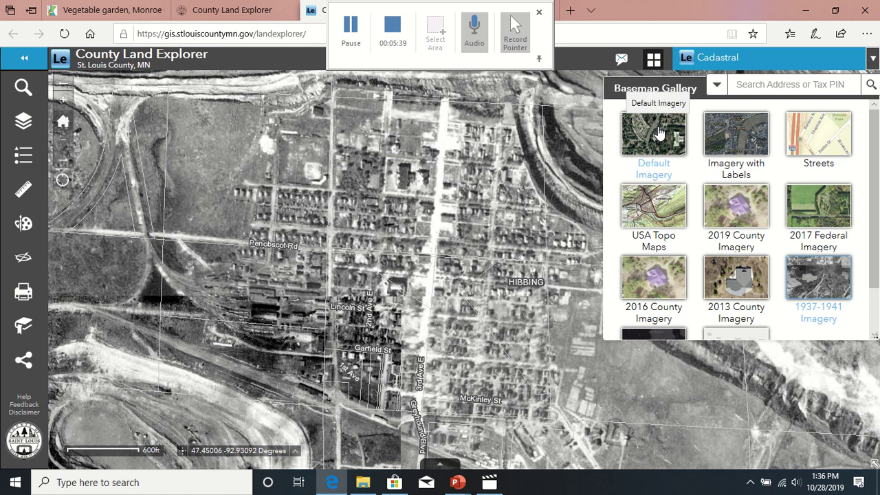
click(658, 133)
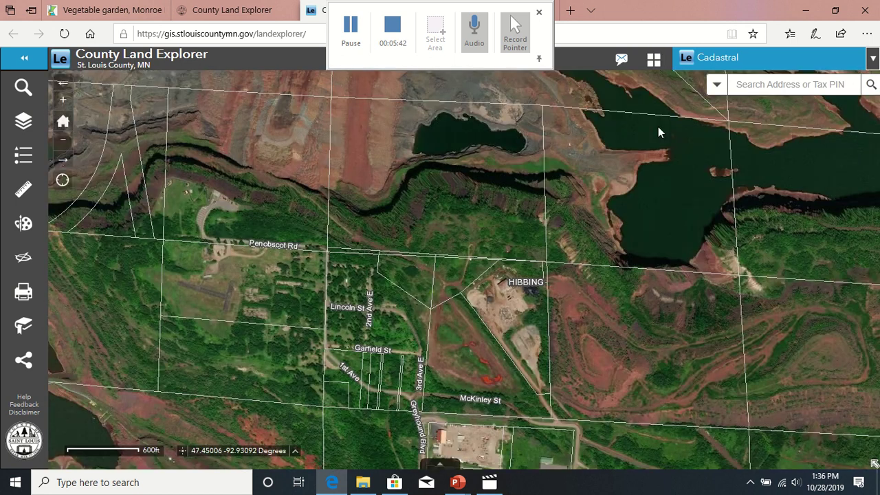
click(653, 59)
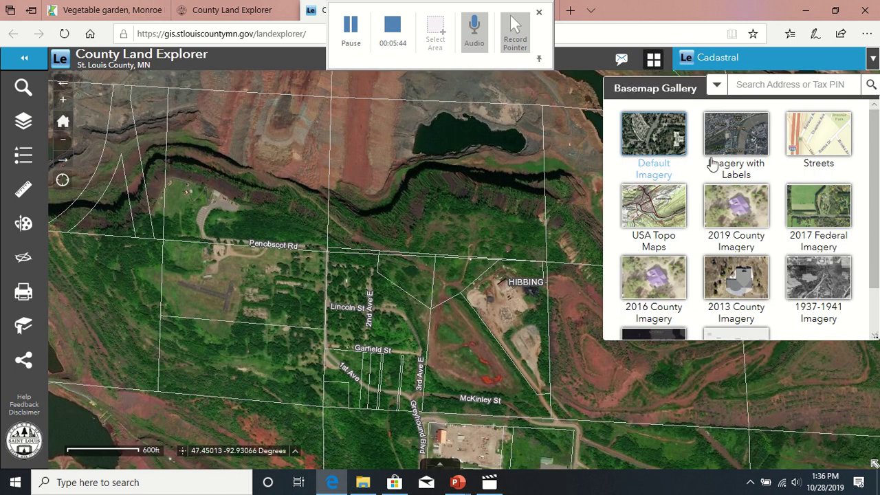
click(825, 280)
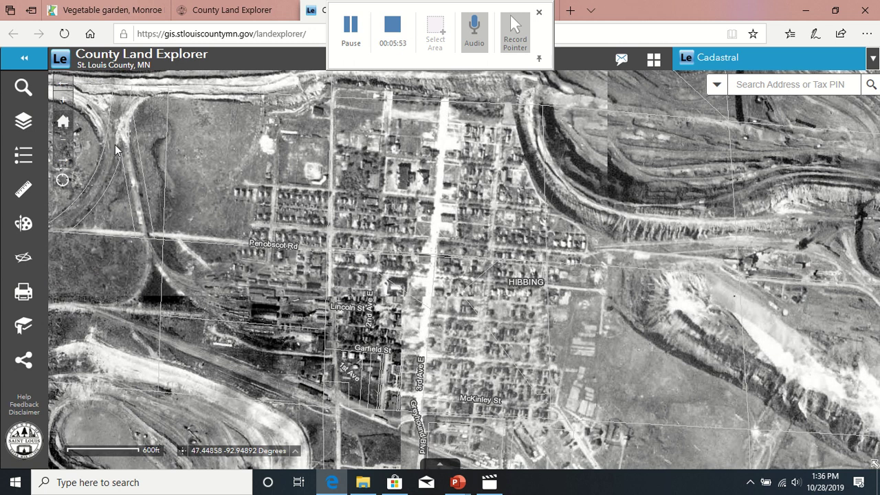
click(653, 61)
click(654, 134)
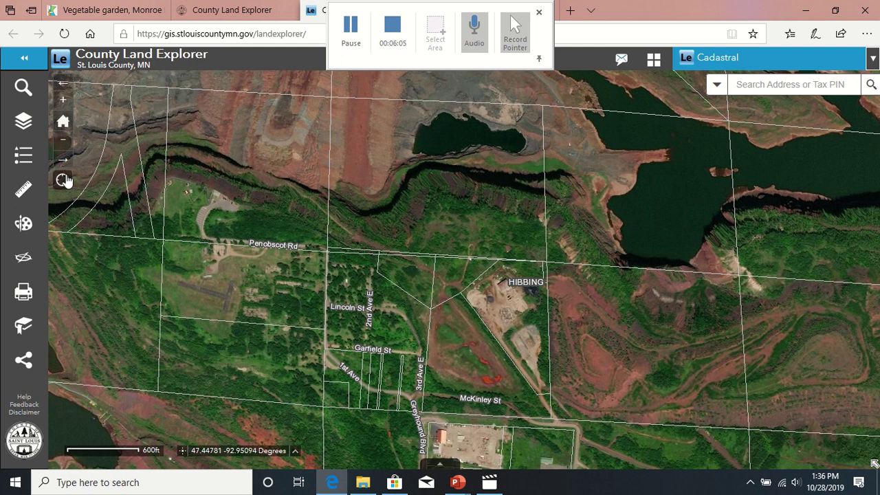
click(65, 148)
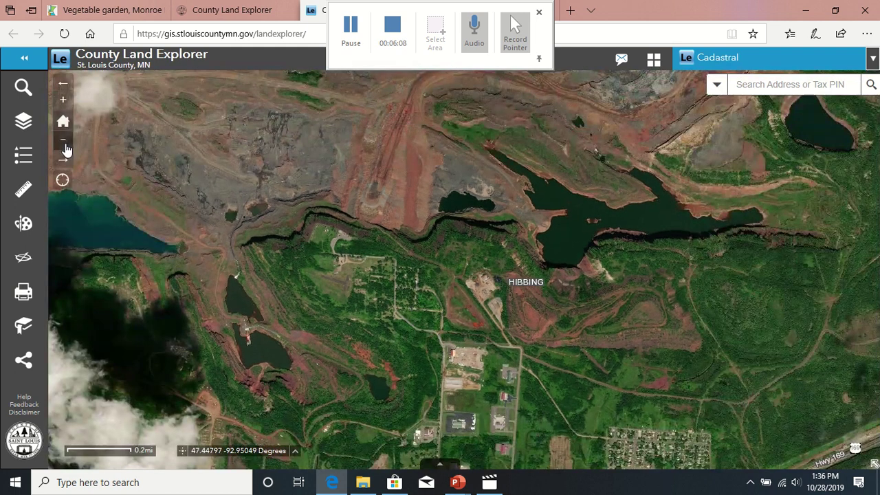
Compare the street grid between Adams Ave and Monroe Ave beside Hwy 169 in 1937-1941 Imagery and Default Imagery, ending on Default Imagery
click(65, 147)
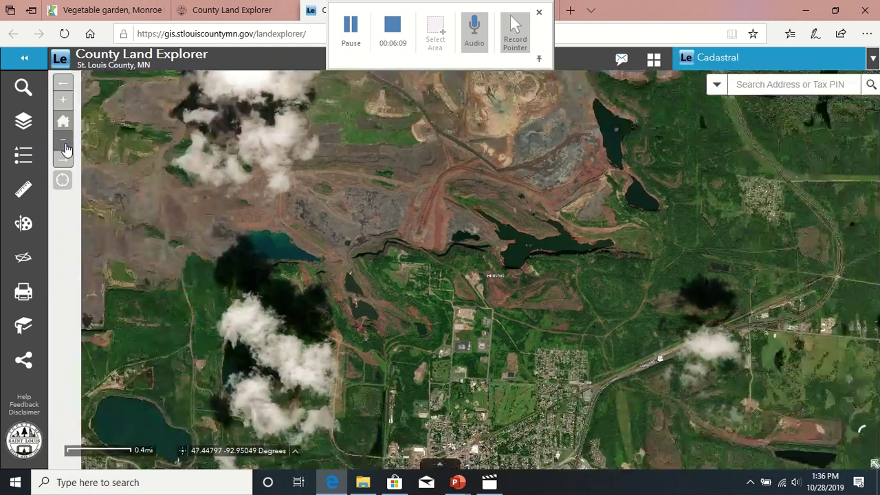
drag(543, 145, 409, 280)
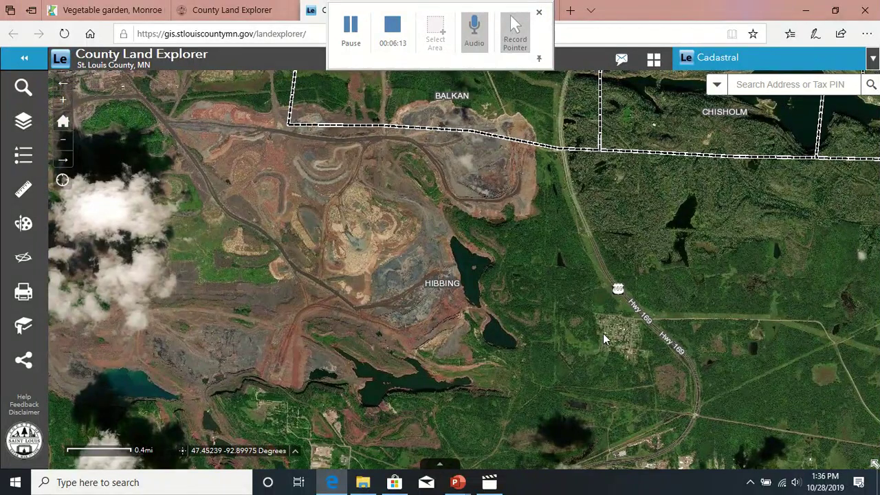
scroll(603, 333, up, 1)
scroll(602, 333, up, 1)
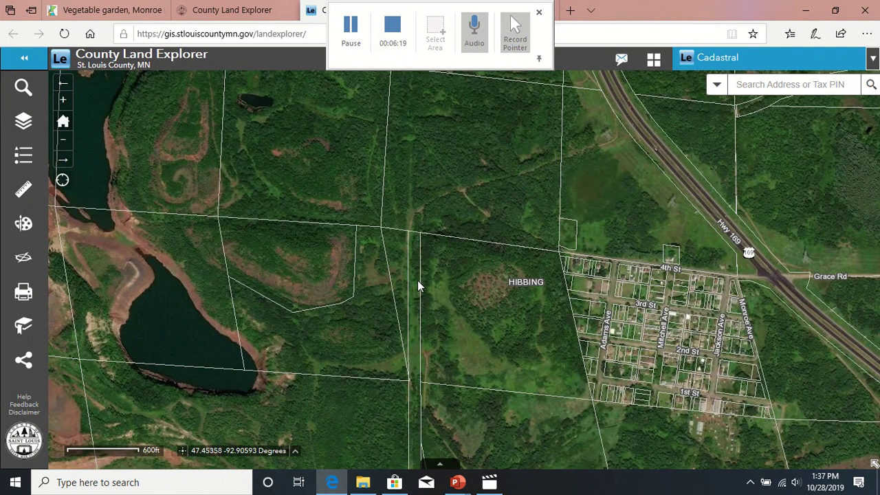
drag(417, 280, 419, 226)
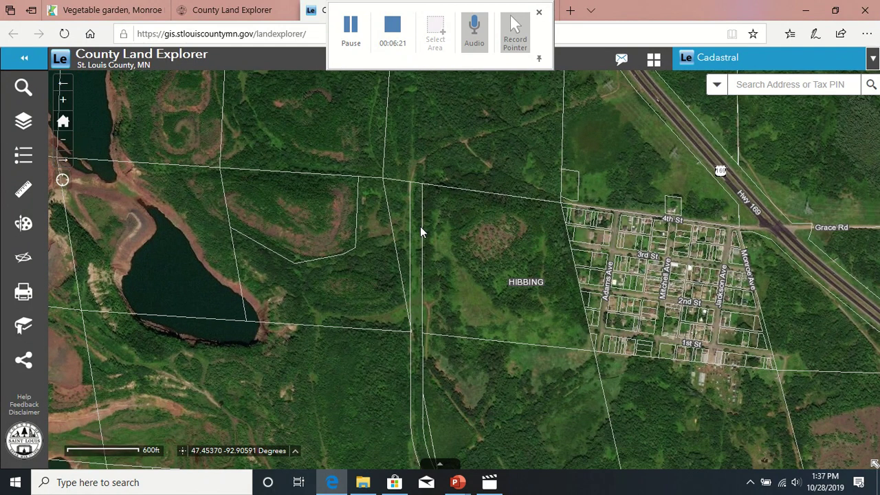
click(653, 59)
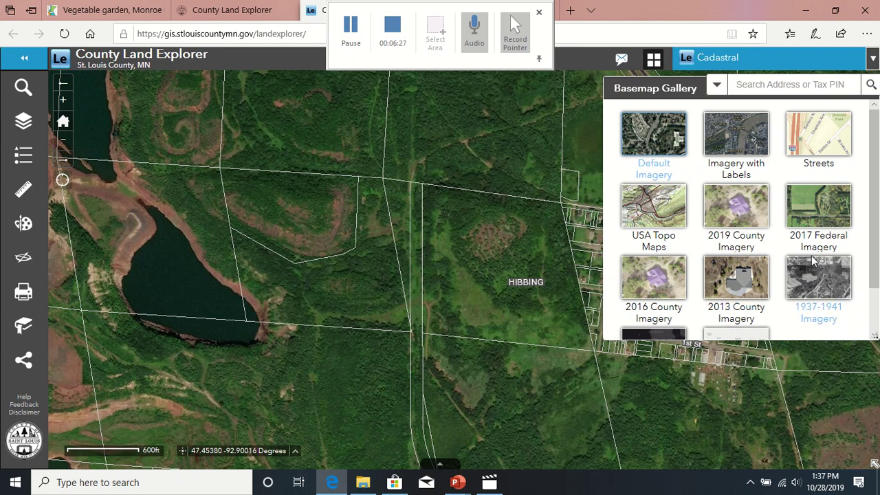
click(827, 275)
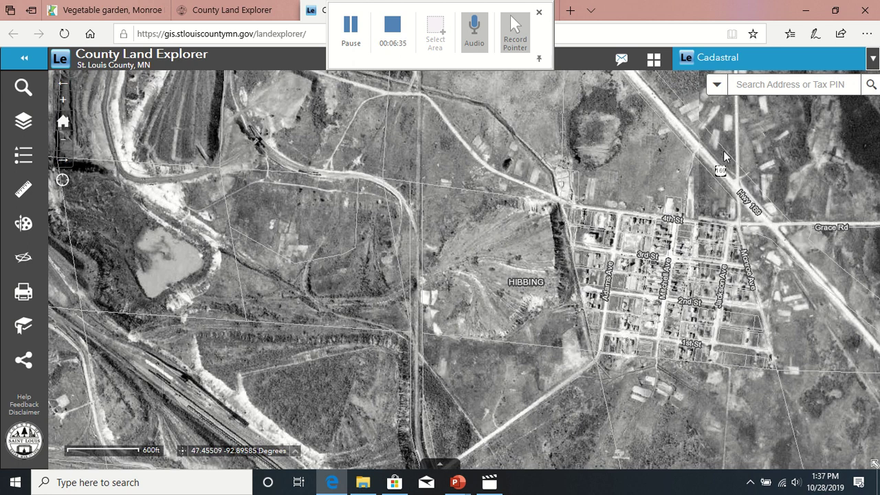
click(653, 61)
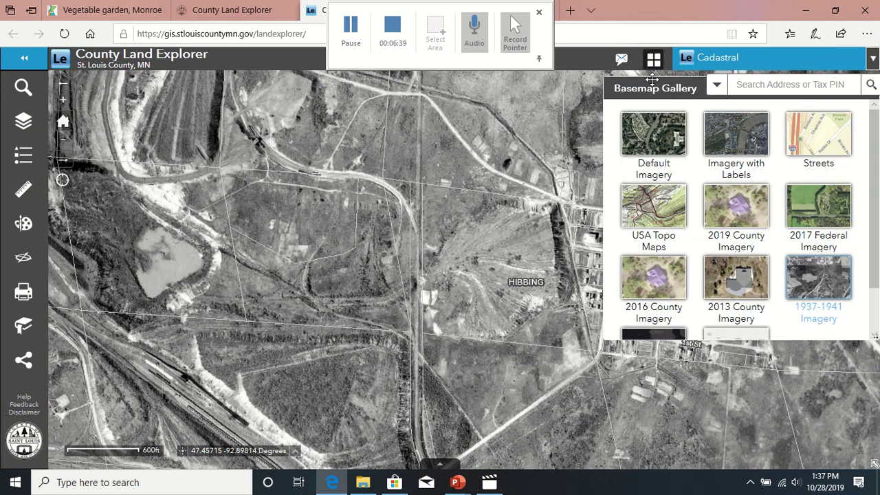
click(655, 133)
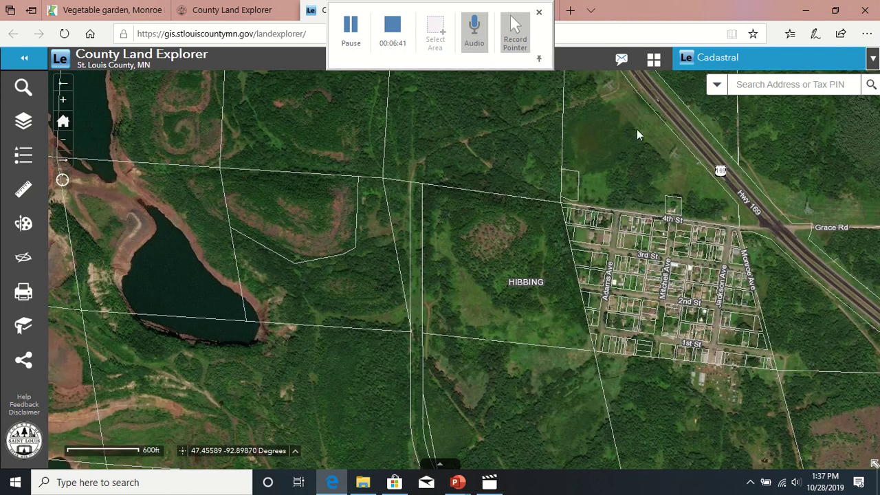
Follow Hwy 169 north to the Hibbing-Balkan boundary and show that area in the 1937-1941 Imagery basemap
drag(627, 231, 624, 305)
click(624, 304)
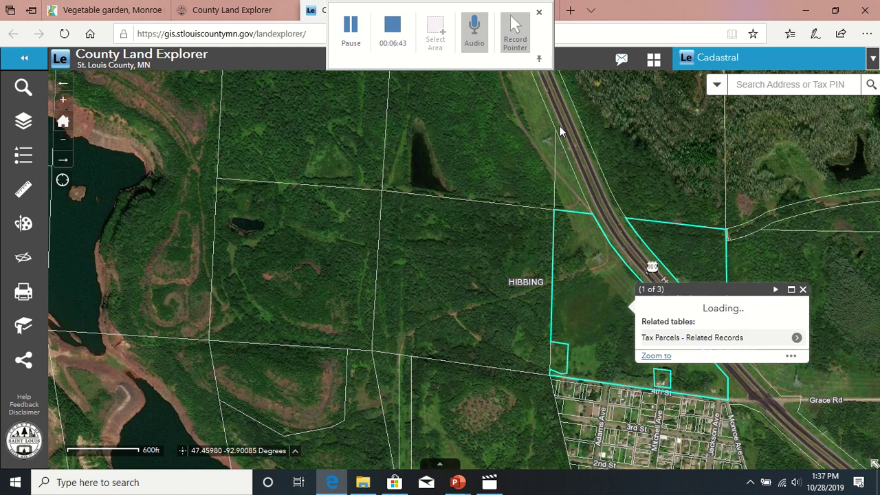
drag(561, 147, 605, 298)
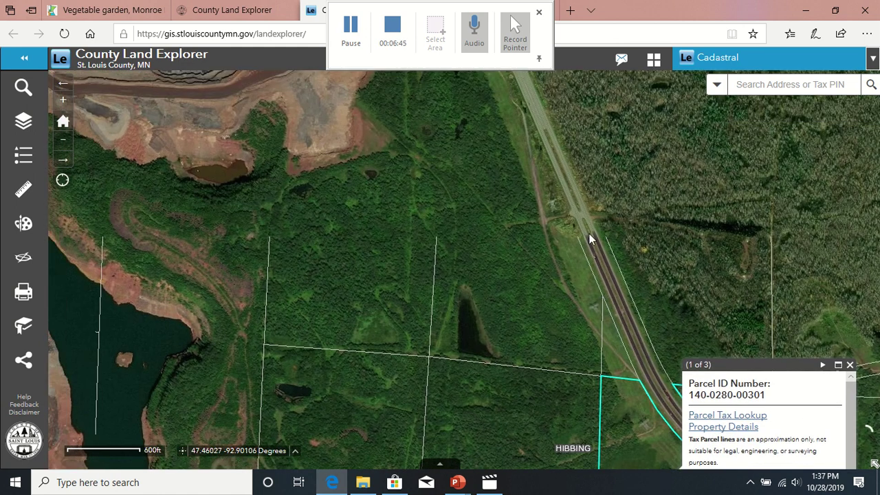
drag(534, 138, 534, 311)
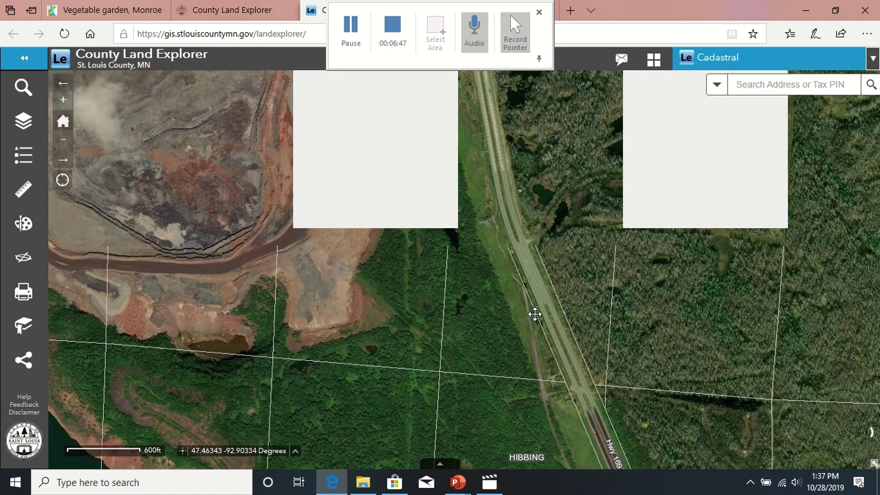
drag(517, 140, 494, 279)
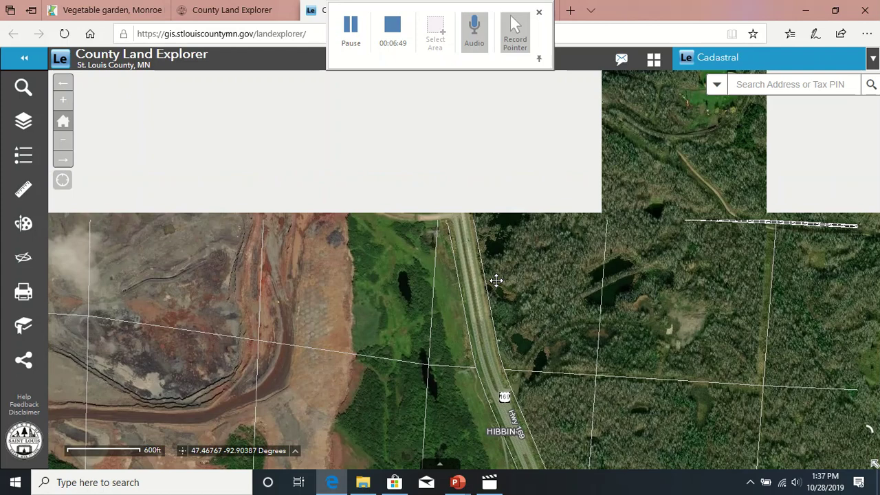
drag(502, 146, 488, 252)
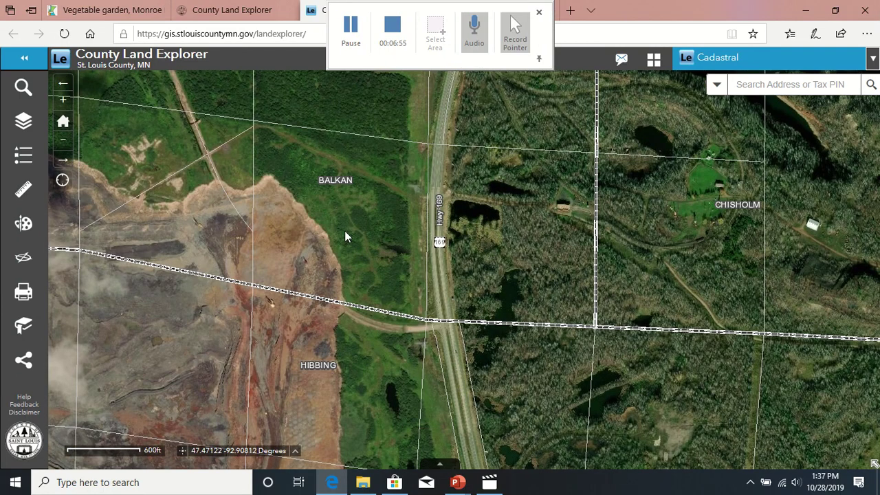
drag(332, 241, 416, 232)
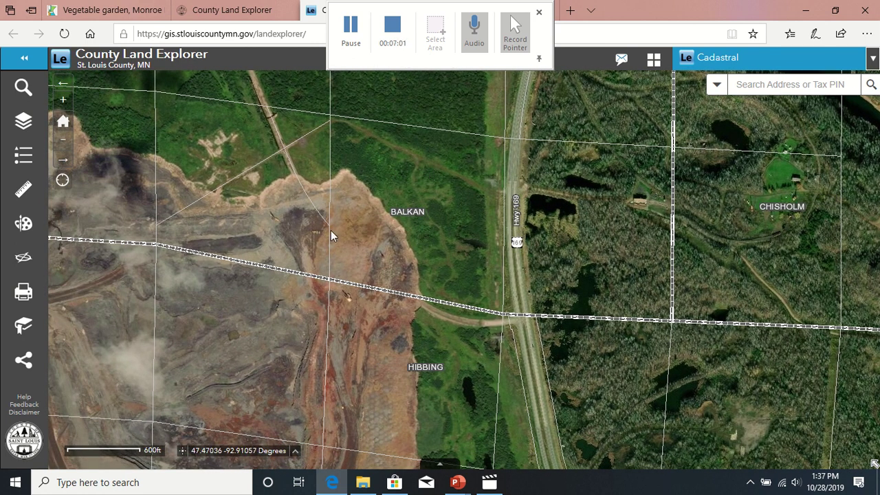
click(652, 60)
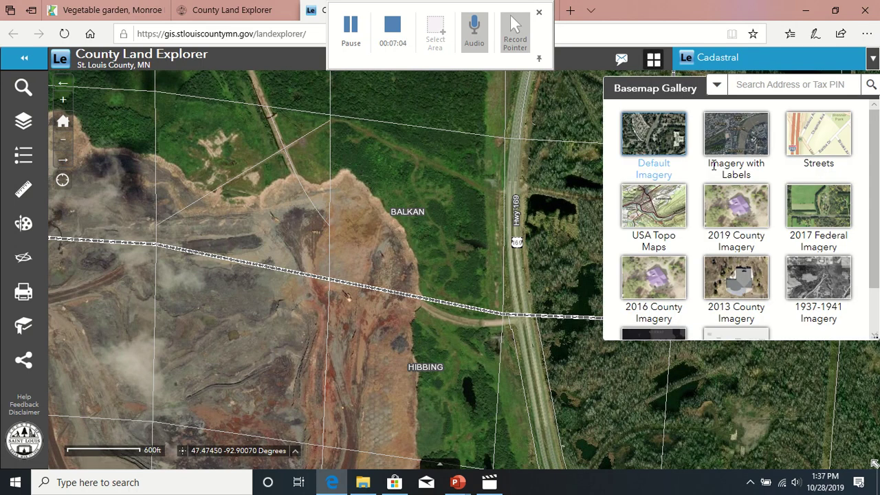
click(818, 283)
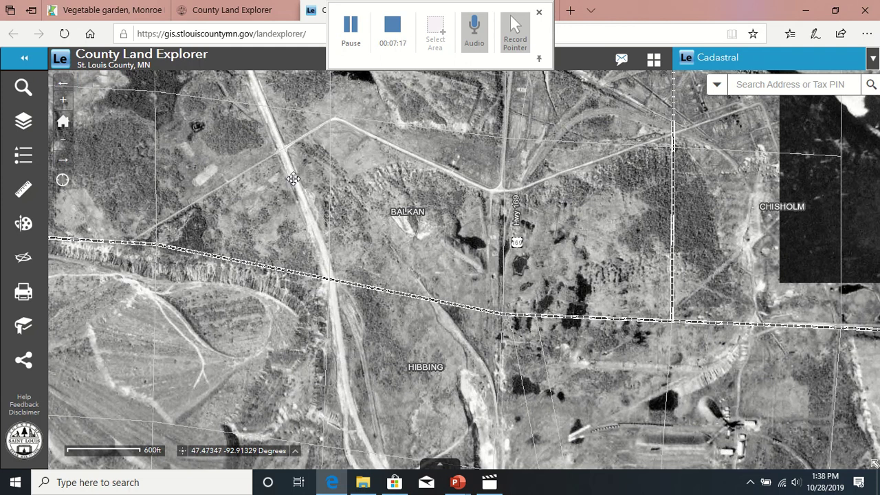
Trace the old road north through Balkan to Hwy 5 and back to the Hibbing boundary, and restore the Default Imagery basemap
drag(278, 117, 330, 297)
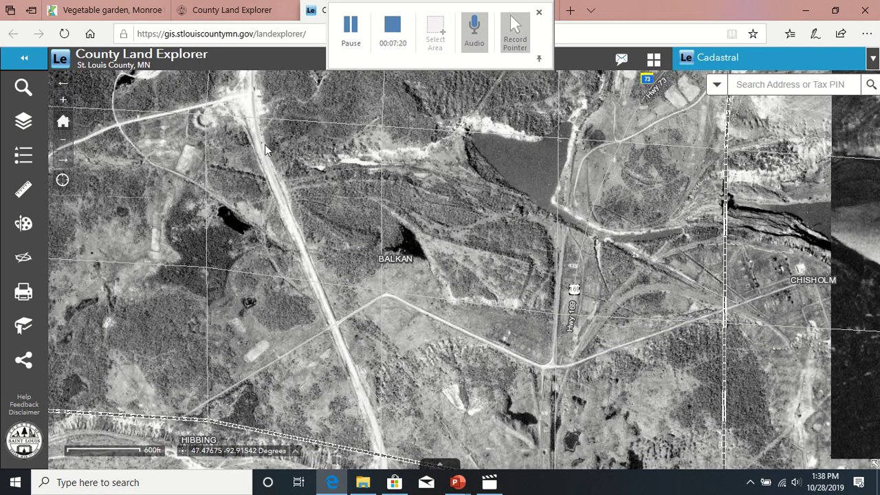
drag(264, 144, 292, 265)
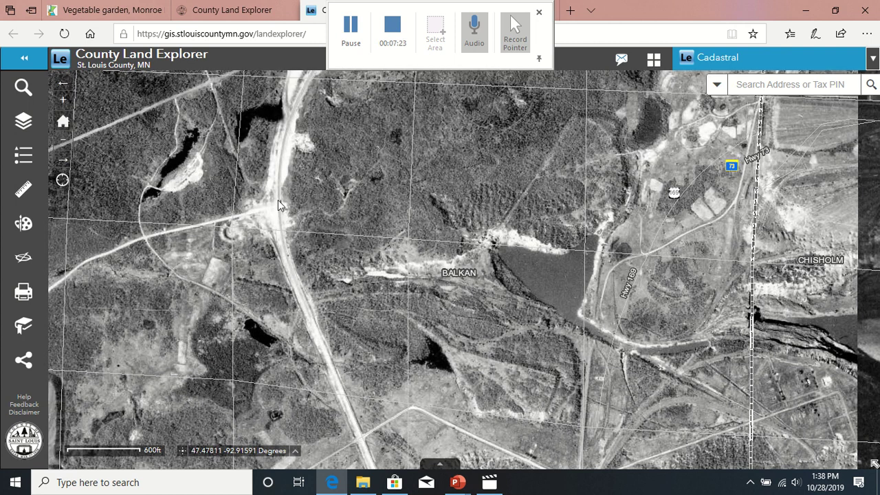
drag(278, 200, 203, 328)
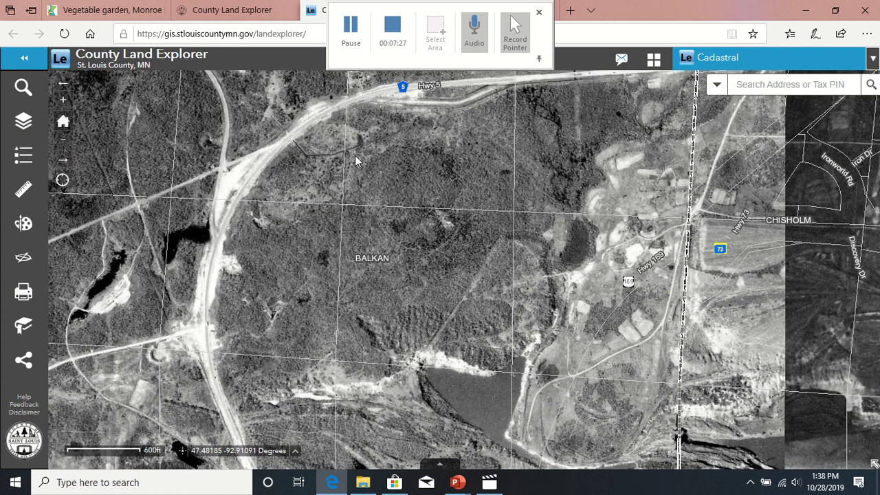
drag(355, 155, 277, 226)
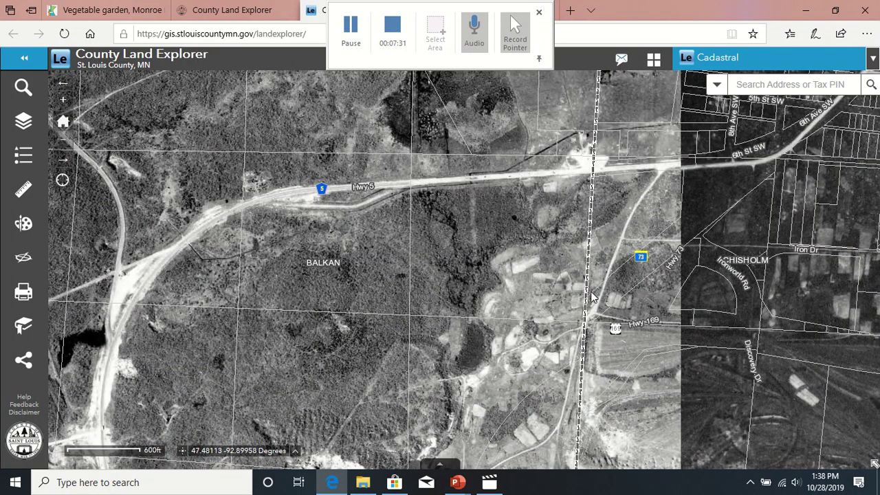
drag(129, 319, 258, 153)
click(234, 225)
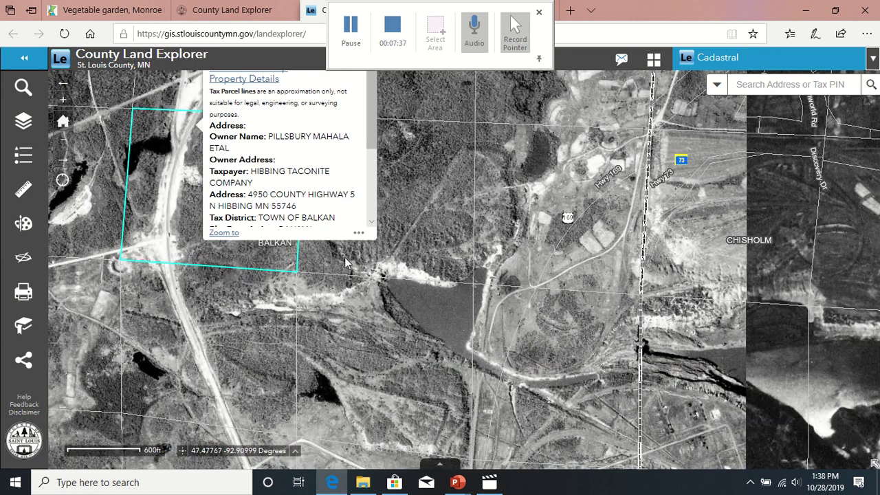
drag(374, 371, 332, 265)
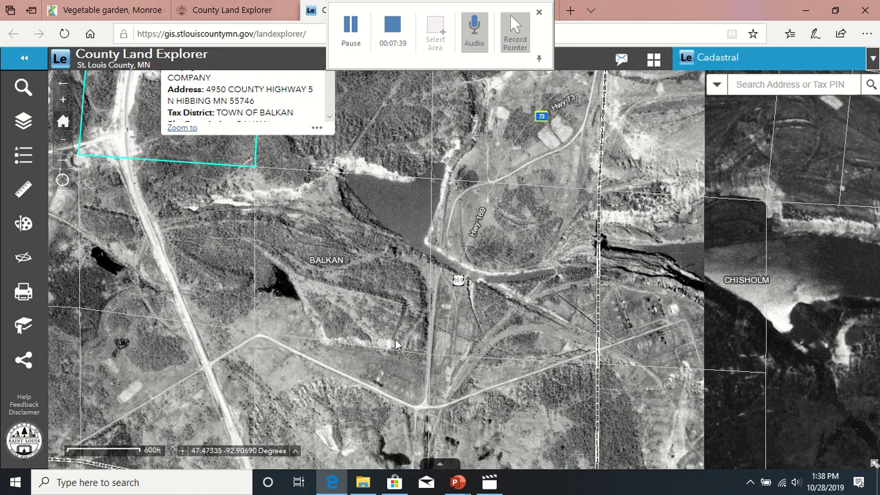
drag(385, 316, 336, 227)
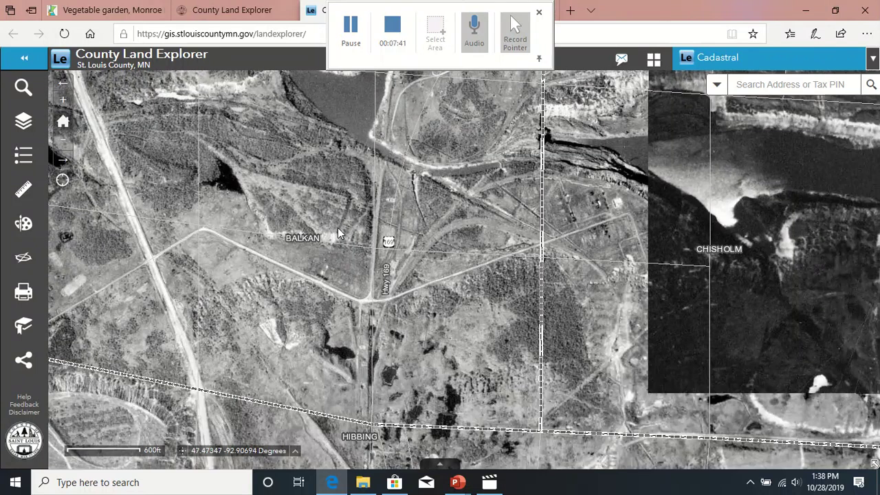
click(655, 60)
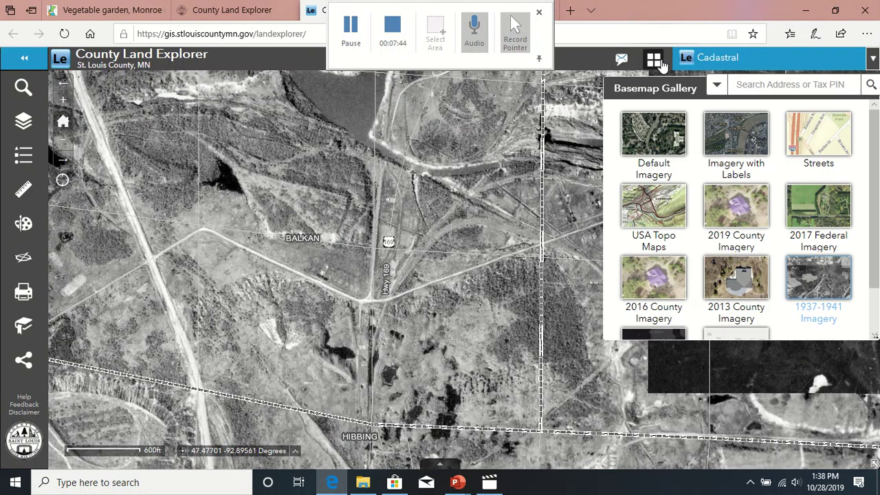
click(672, 138)
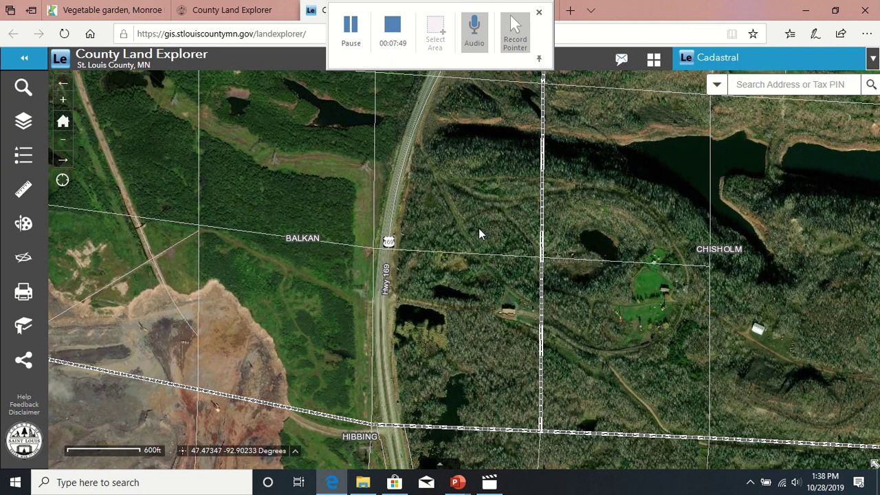
Follow Hwy 169 east through Chisholm to the area southeast of 4th Ave SE and show it close up in 1937-1941 Imagery
drag(502, 196, 430, 339)
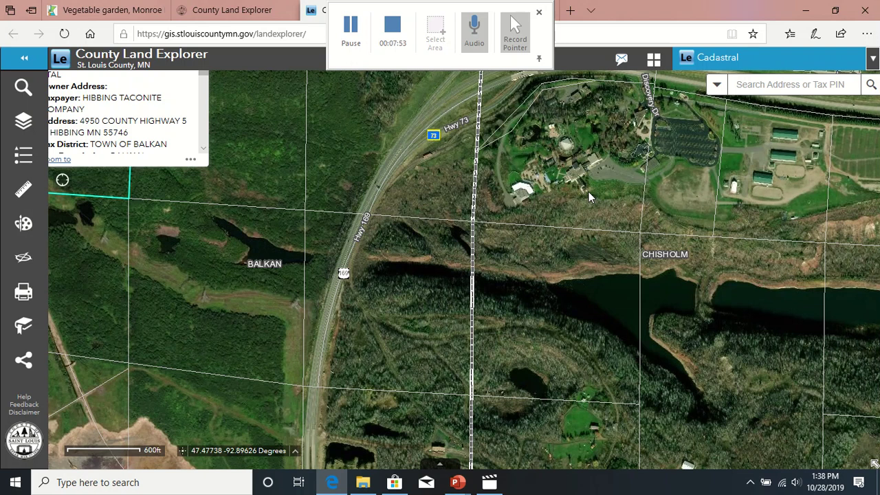
drag(588, 191, 398, 294)
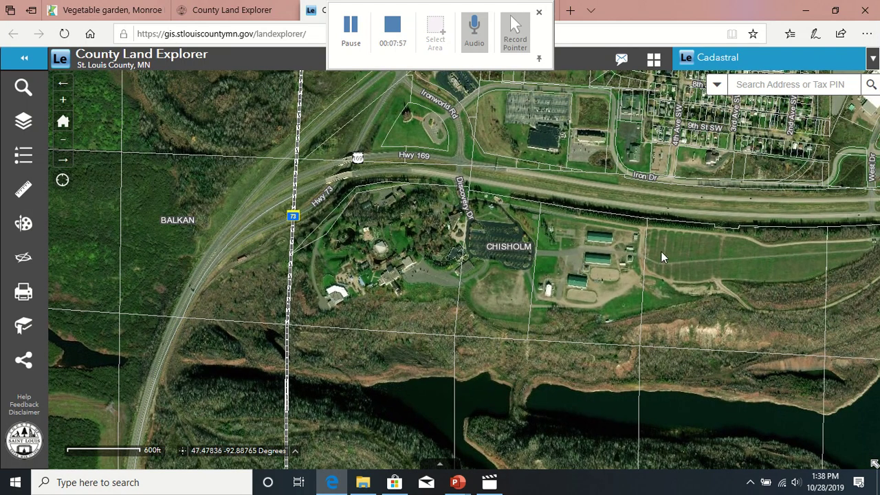
drag(654, 252, 505, 279)
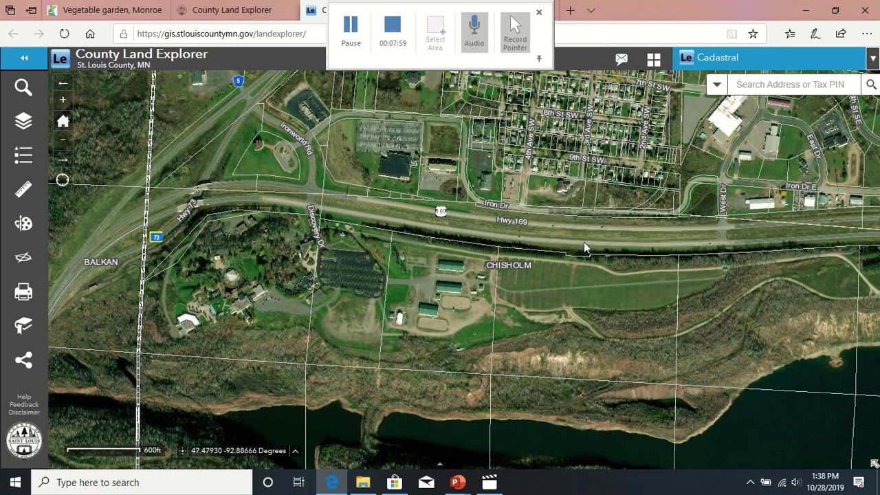
drag(667, 265, 570, 300)
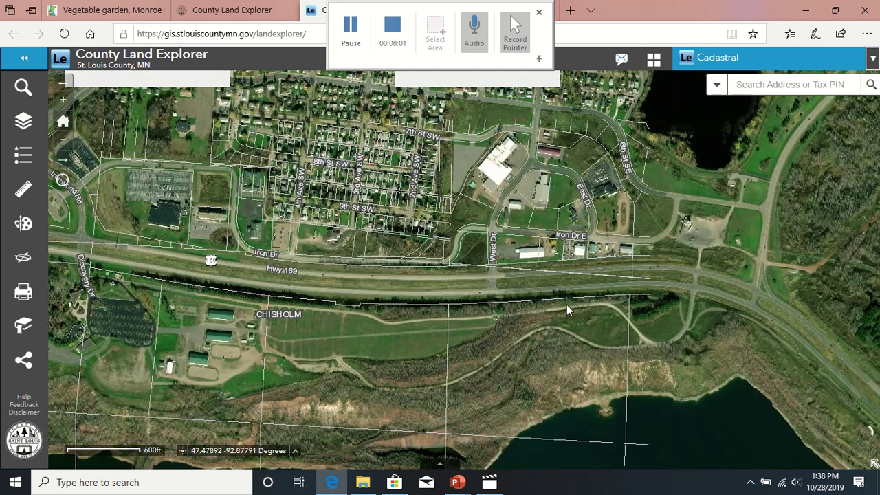
drag(711, 315, 632, 294)
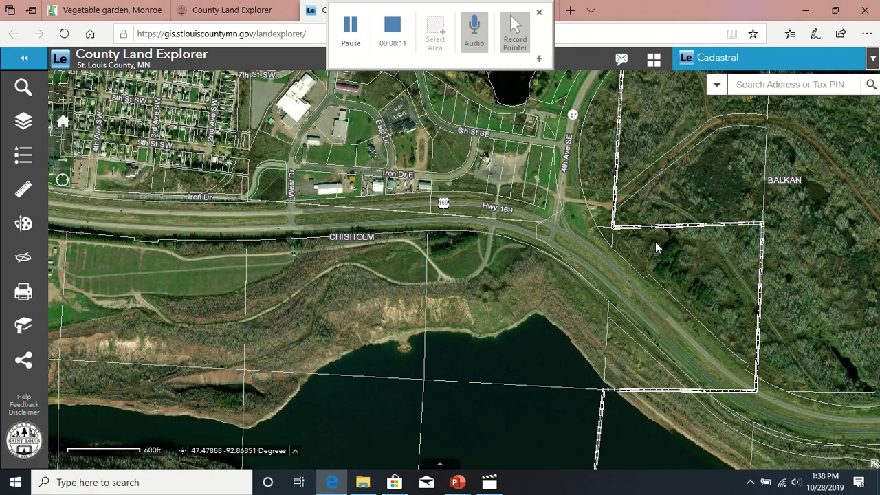
double_click(629, 276)
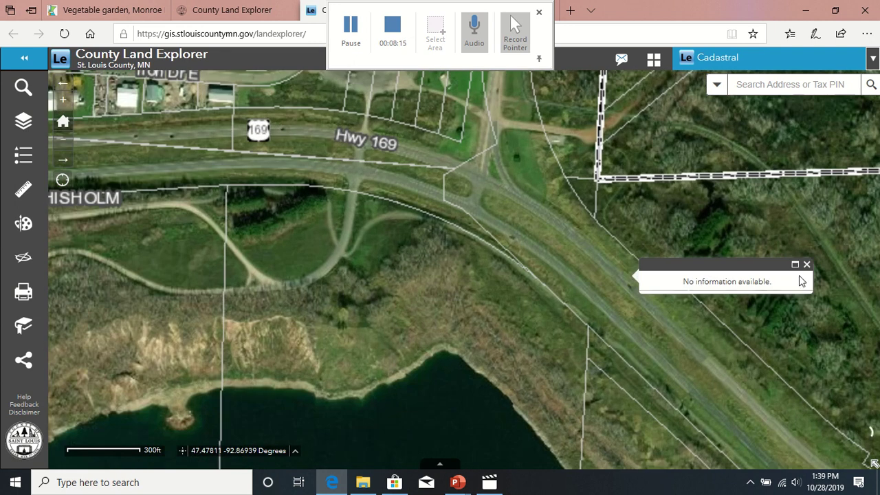
click(807, 264)
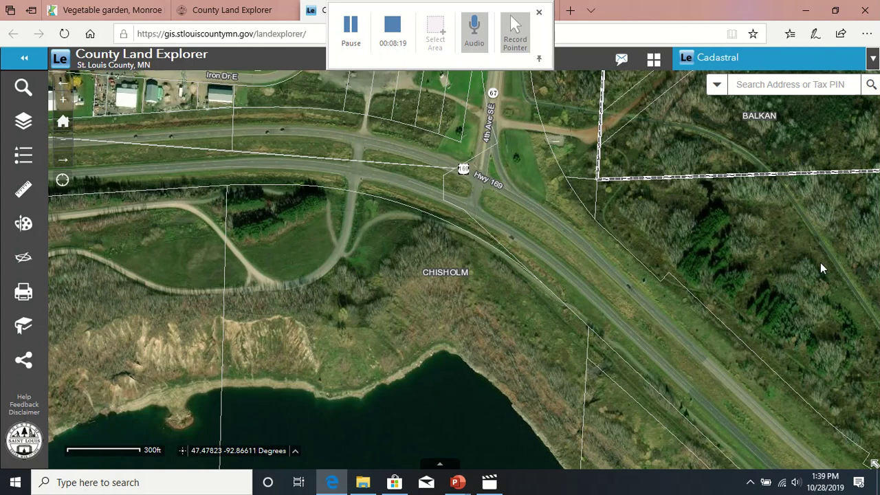
drag(809, 269, 634, 194)
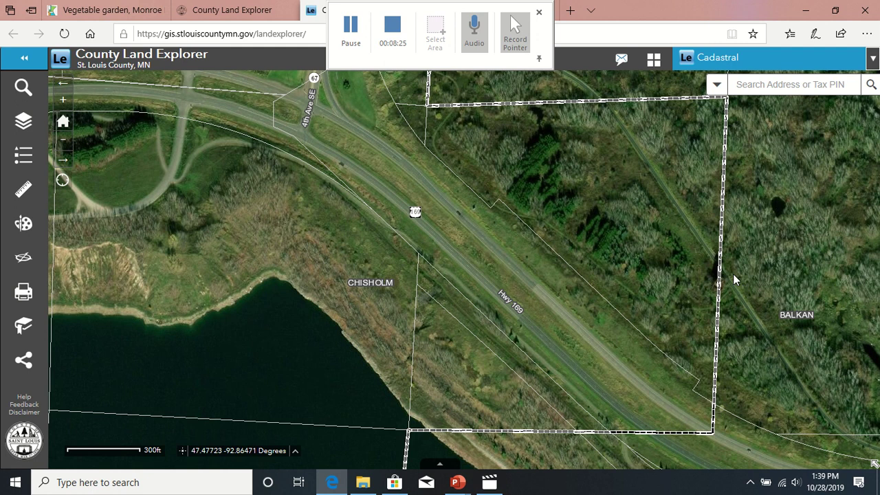
click(652, 64)
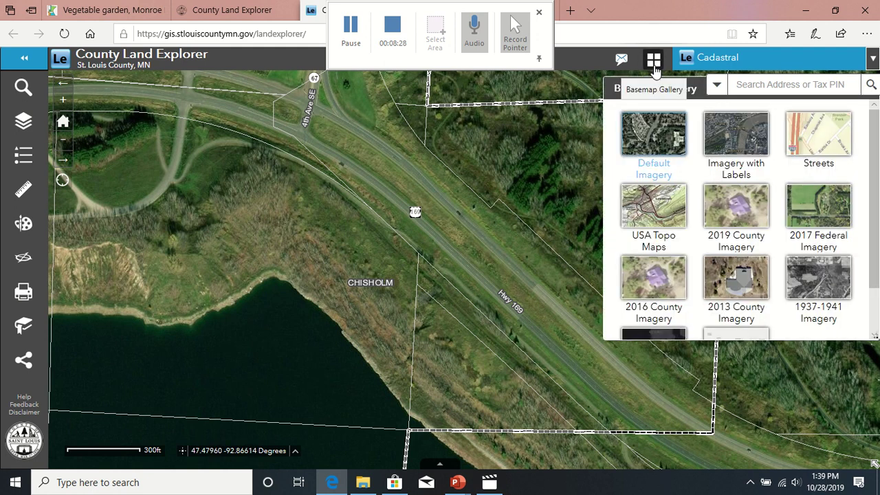
click(837, 281)
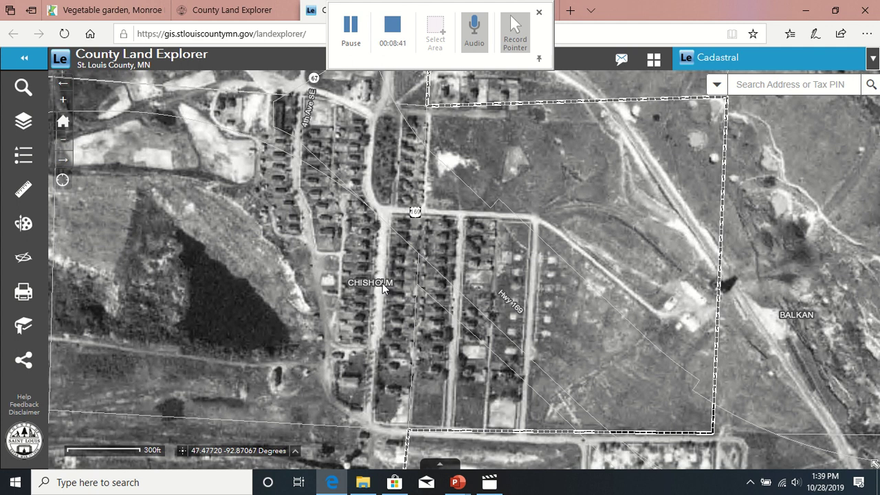
Check the parcel information for the diagonal parcel beside Hwy 169 in Chisholm and examine the surrounding street grid close up
click(433, 278)
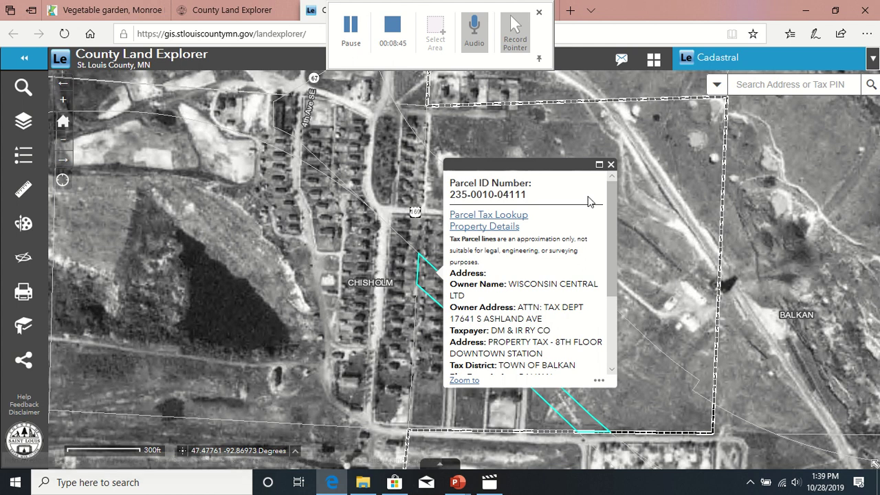
click(611, 163)
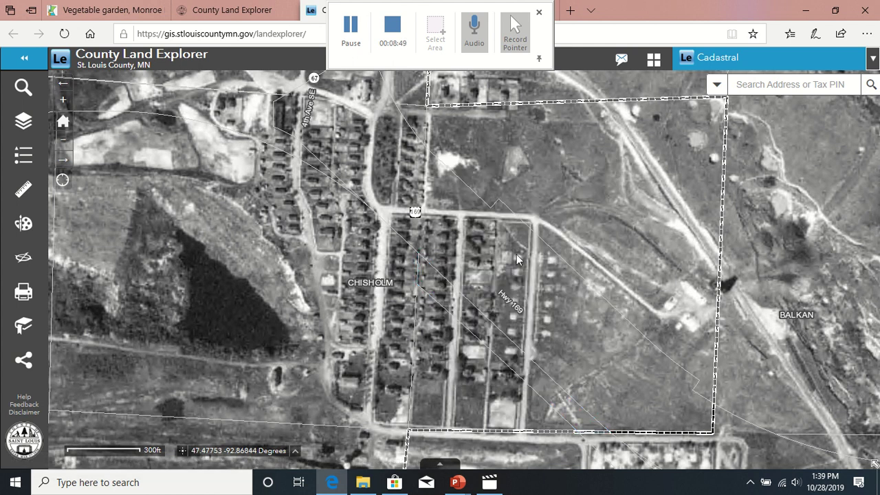
click(63, 102)
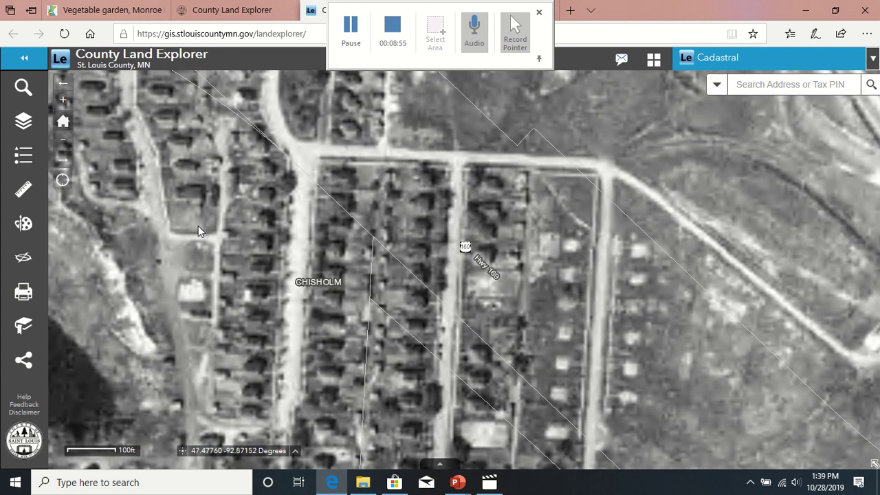
click(62, 141)
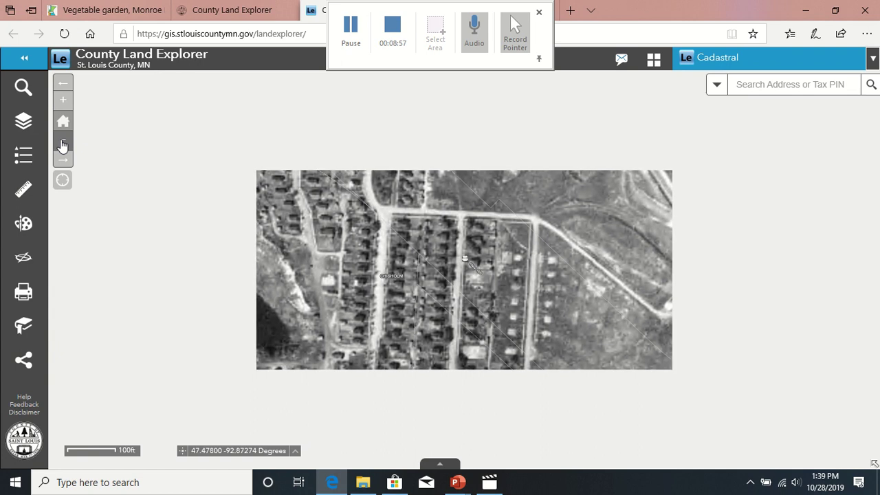
View the vegetable garden photograph on the Minnesota Reflections page and return to the County Land Explorer map
click(107, 17)
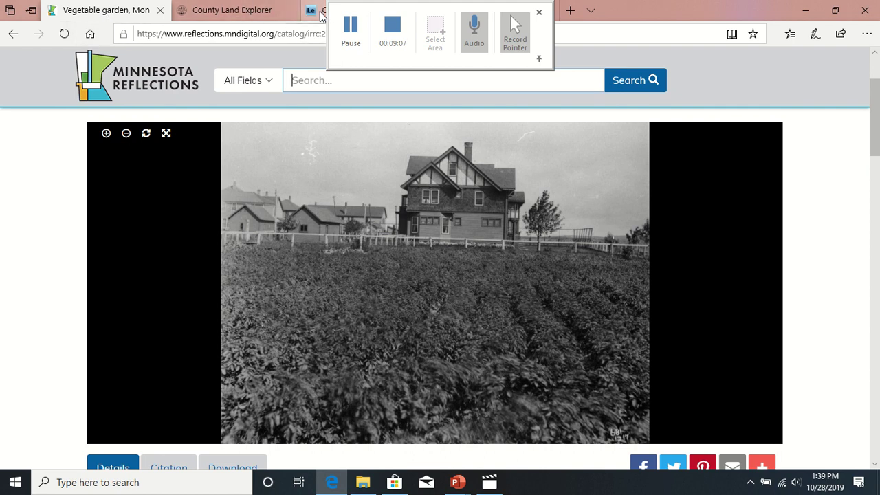
mouse_move(320, 15)
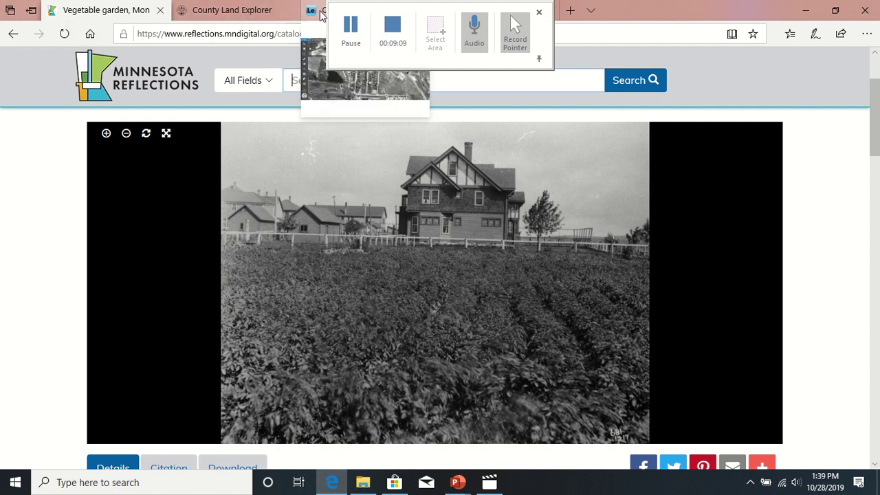
click(321, 16)
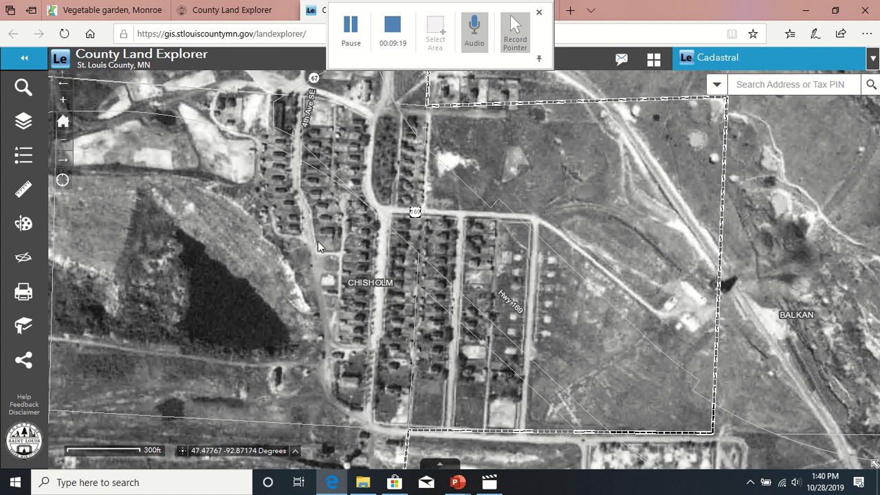
Show the wider Chisholm-Balkan area around Hwy 169 and 4th Ave SE in the Default Imagery basemap
click(62, 139)
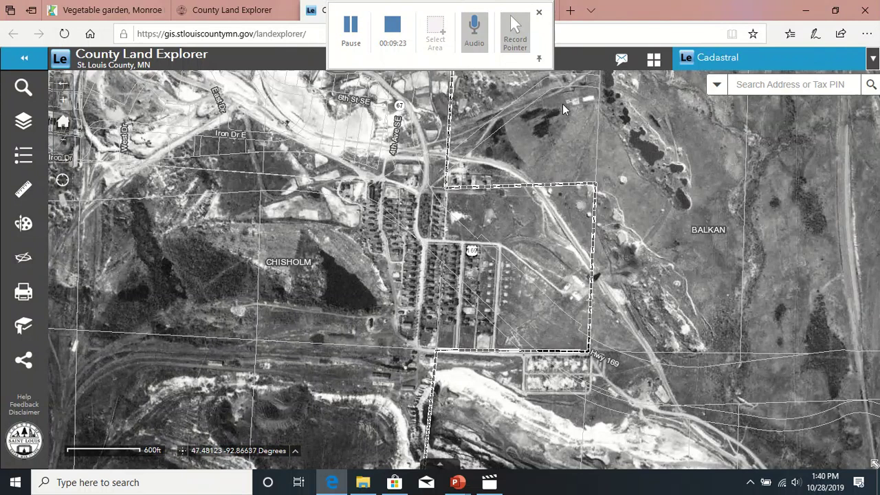
click(653, 59)
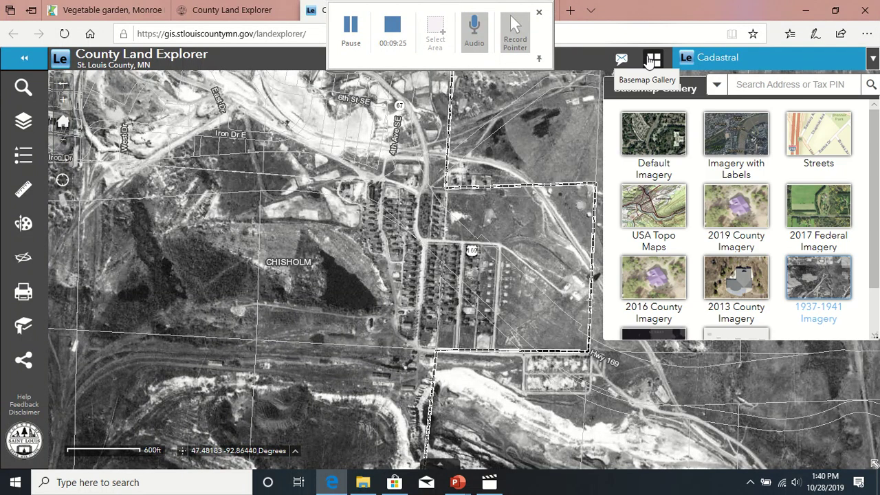
click(656, 131)
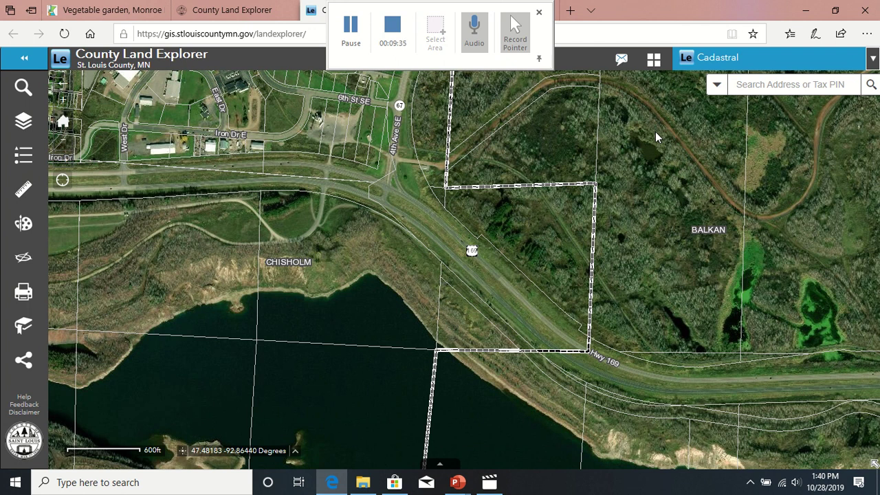
Follow the pit lake to the Chisholm-Hibbing boundary and compare that area in 1937-1941 Imagery and Default Imagery, ending on Default Imagery
drag(603, 204, 713, 156)
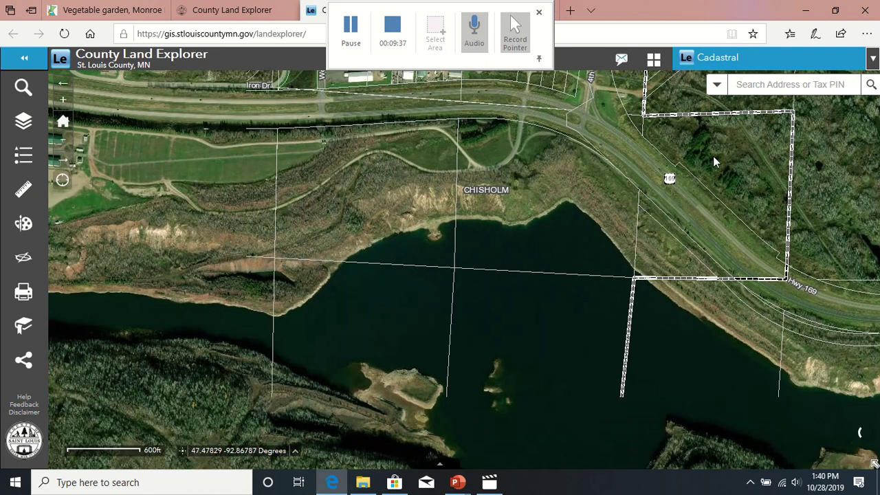
drag(672, 225, 577, 172)
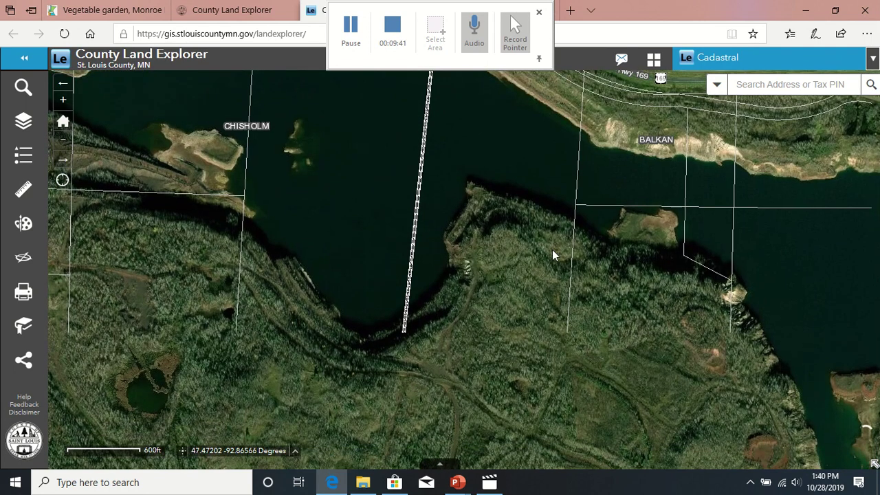
drag(551, 254, 518, 352)
drag(614, 257, 705, 228)
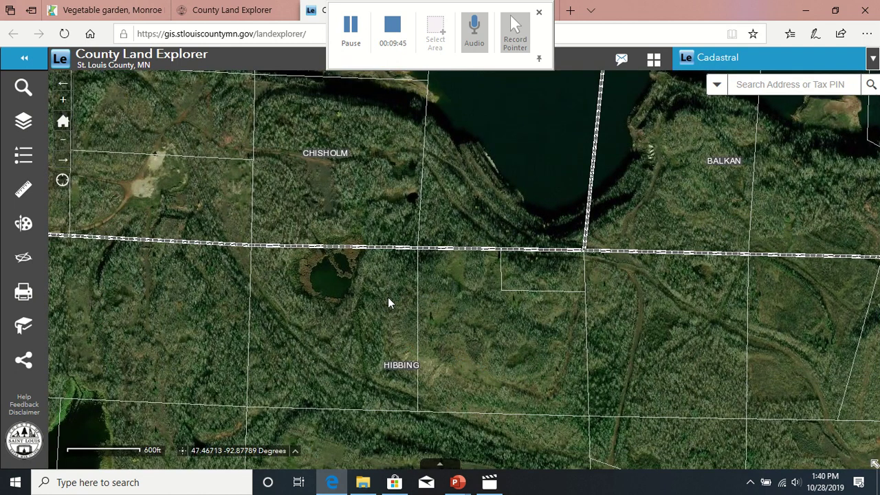
drag(387, 298, 633, 318)
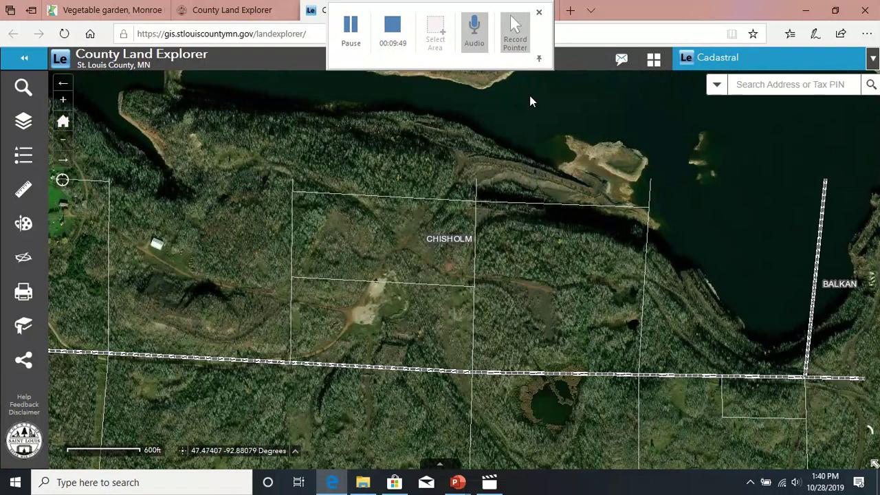
click(654, 59)
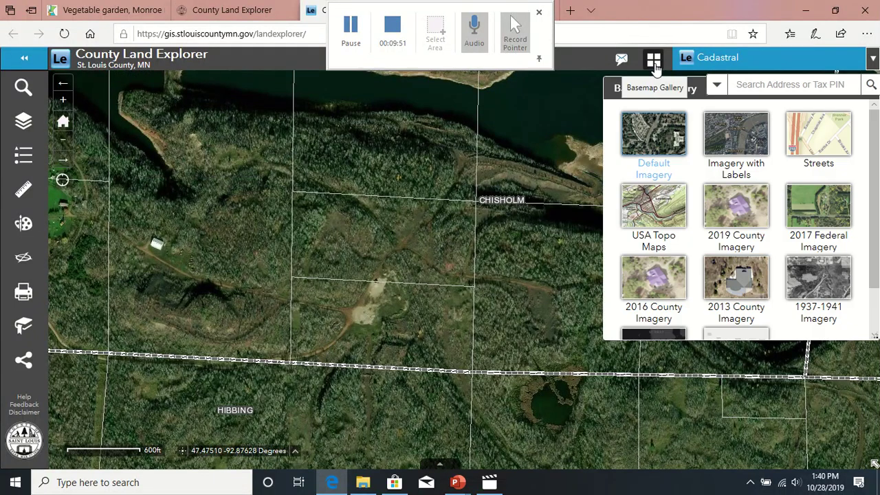
click(822, 275)
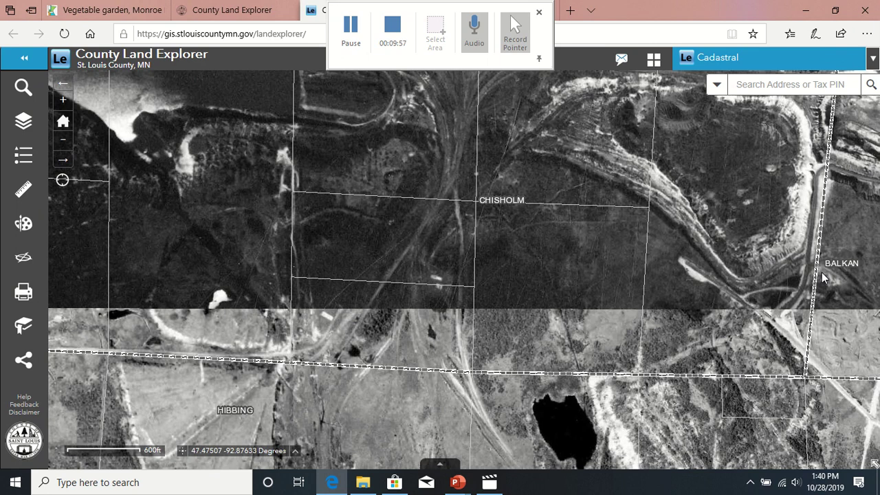
click(654, 60)
click(667, 141)
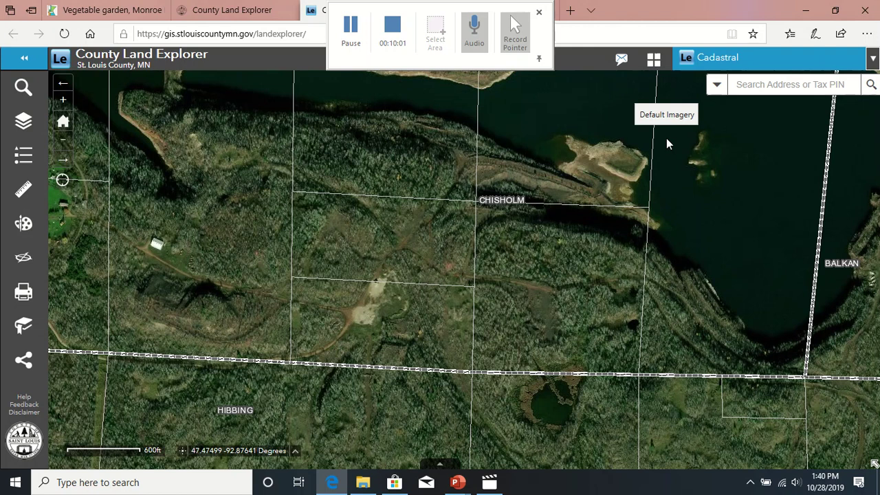
Follow the Hibbing boundary west across Hwy 169 and show the wide mining area south of Balkan in the 1937-1941 Imagery basemap
drag(345, 235, 679, 319)
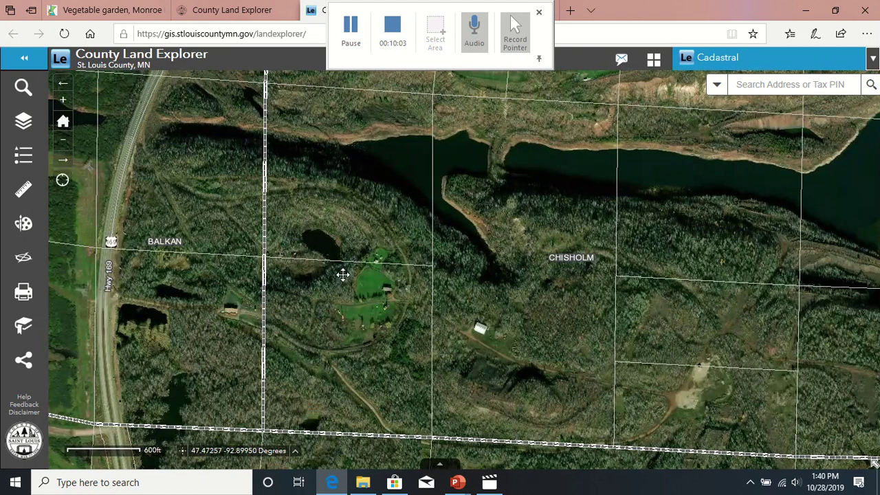
drag(341, 273, 555, 319)
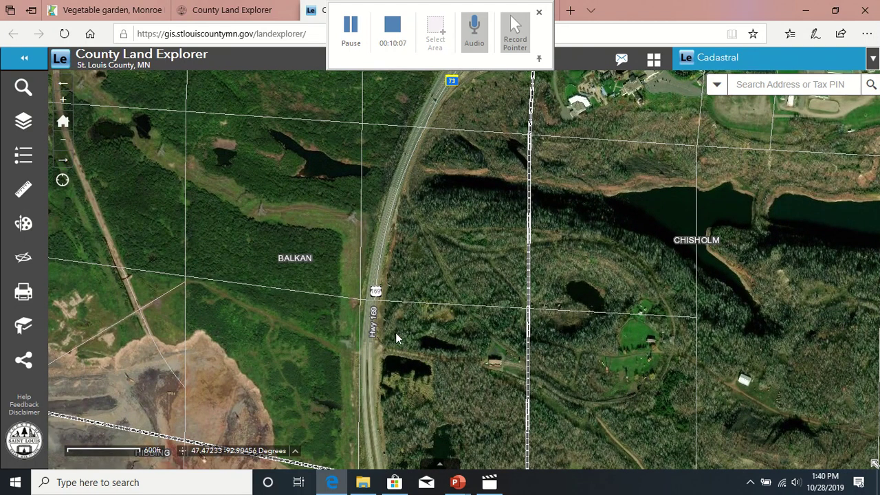
drag(395, 332, 435, 193)
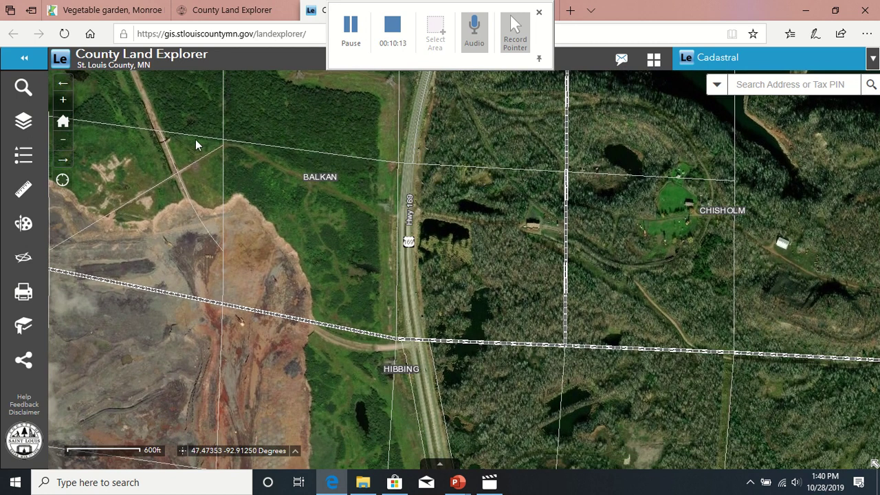
click(65, 141)
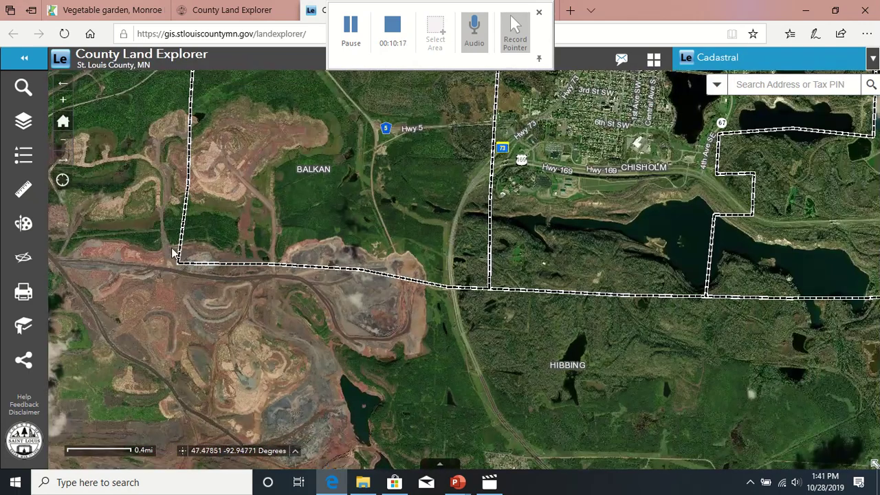
drag(217, 324, 263, 167)
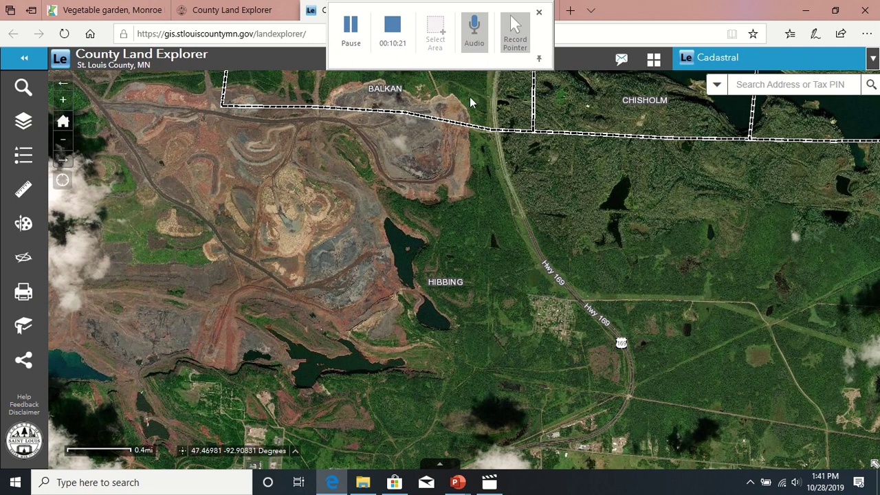
click(652, 62)
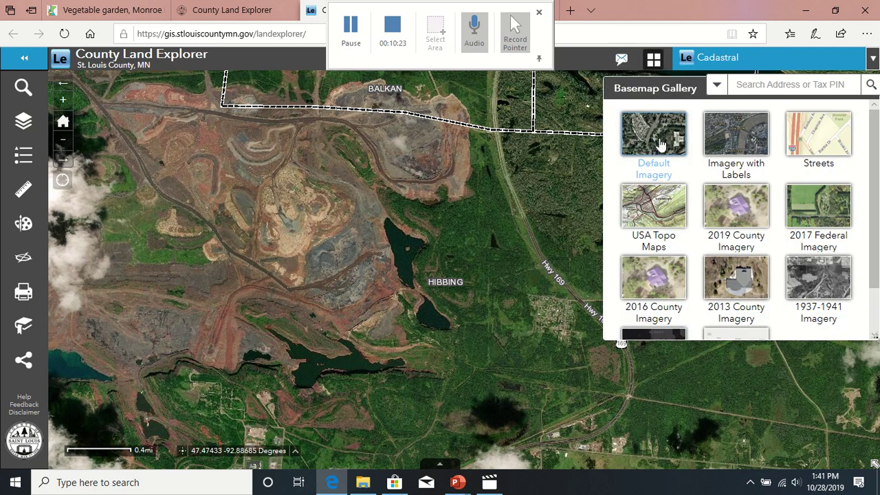
click(810, 276)
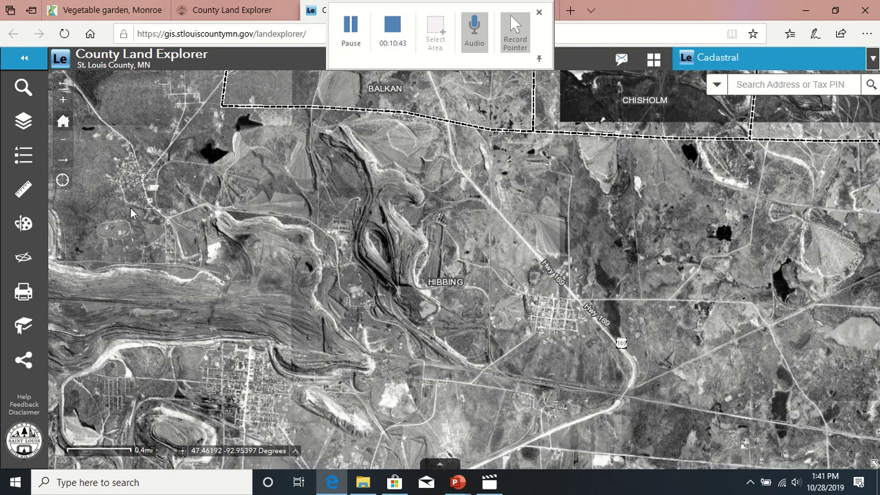
Examine the 1937-1941 imagery southward from the mine pits through the Hibbing street grid to 37th St
drag(174, 330, 199, 237)
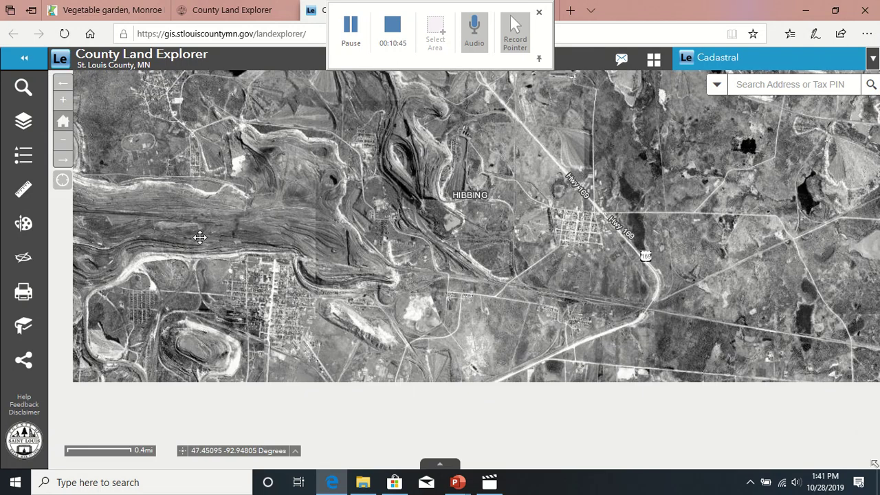
drag(190, 342, 181, 221)
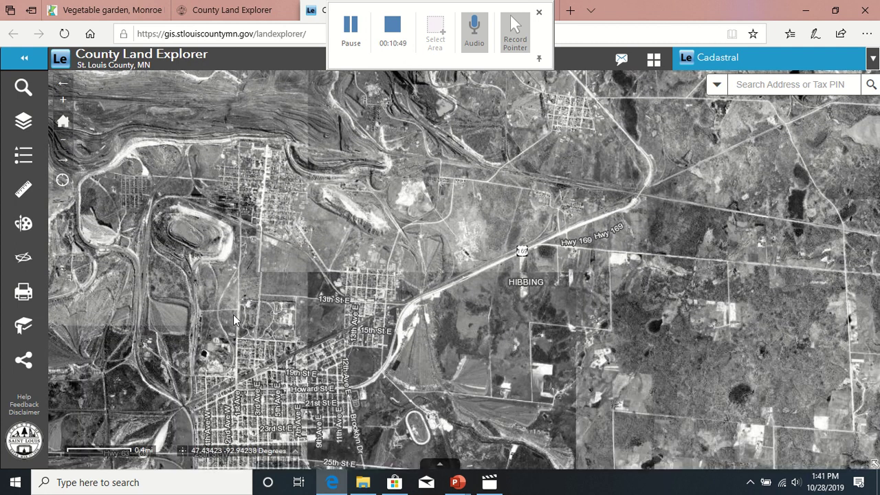
drag(234, 320, 210, 255)
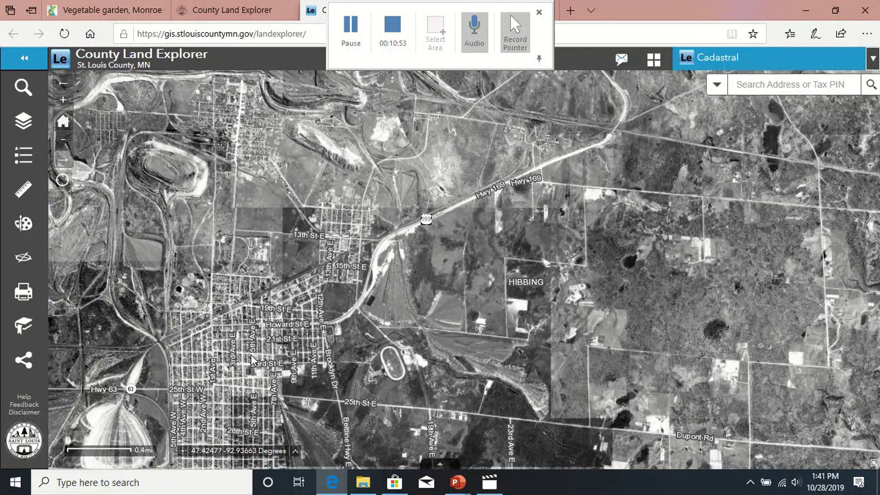
drag(257, 413, 221, 302)
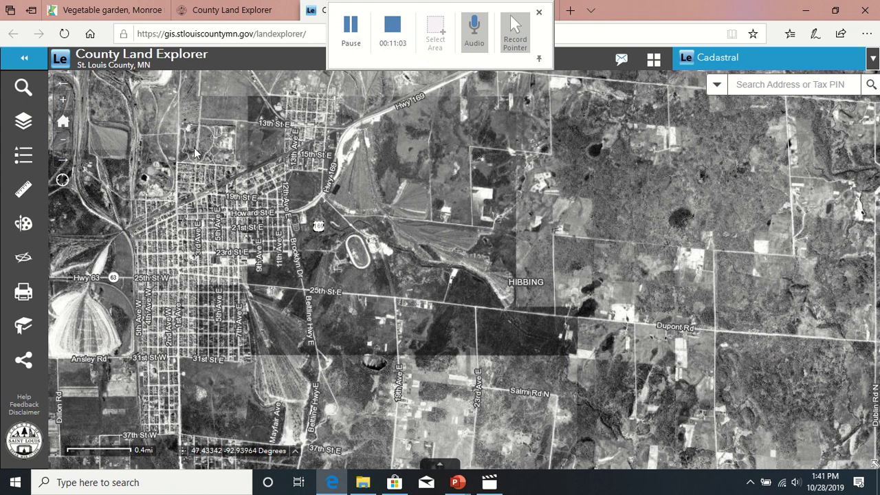
Examine the historic area west of Hibbing around Hwy 63, Hwy 60 and Hwy 79, and switch it to the Default Imagery basemap
drag(195, 153, 494, 251)
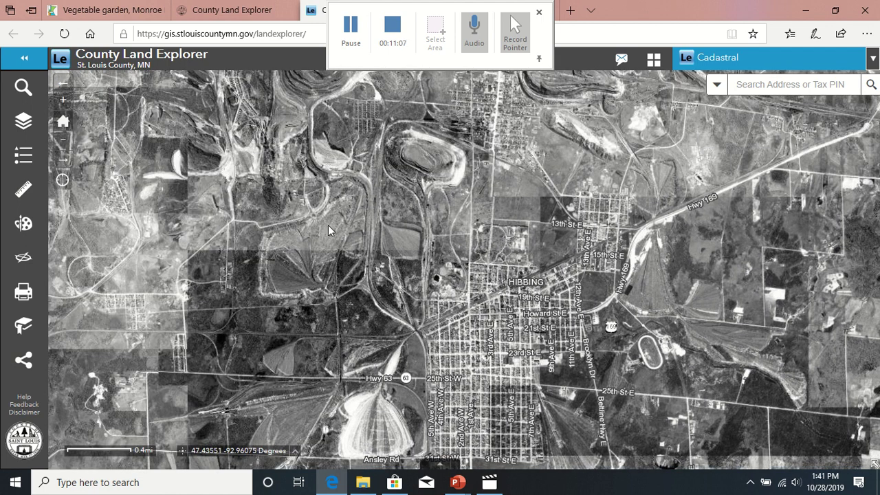
drag(249, 211, 293, 309)
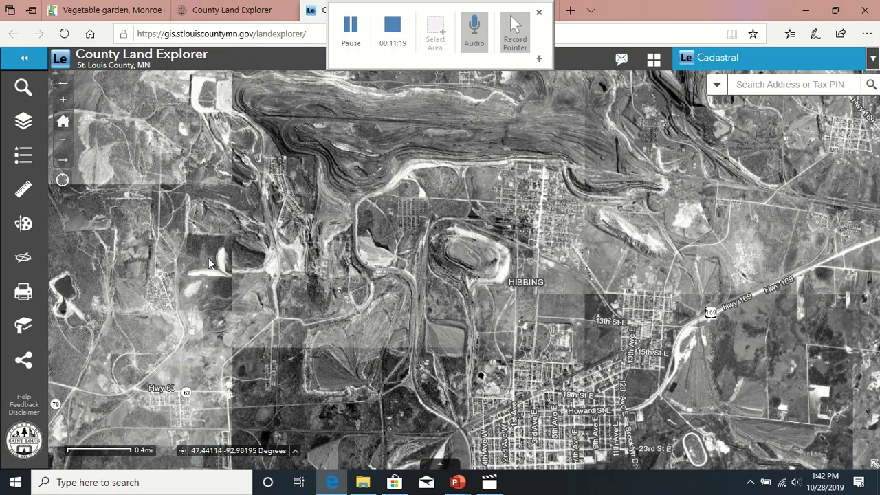
drag(210, 264, 349, 284)
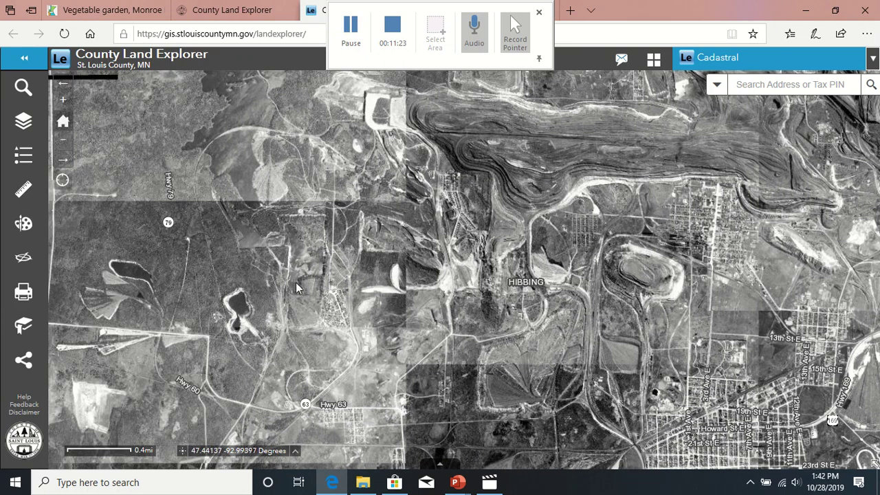
drag(319, 316, 279, 189)
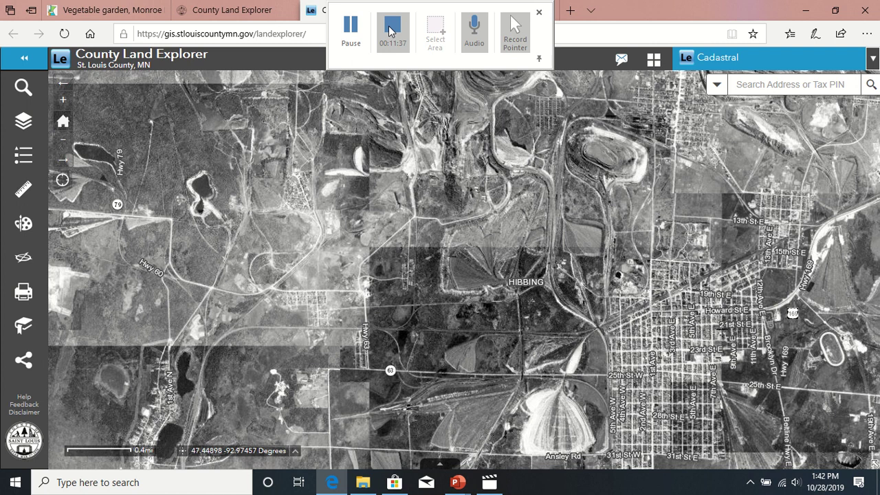
click(654, 61)
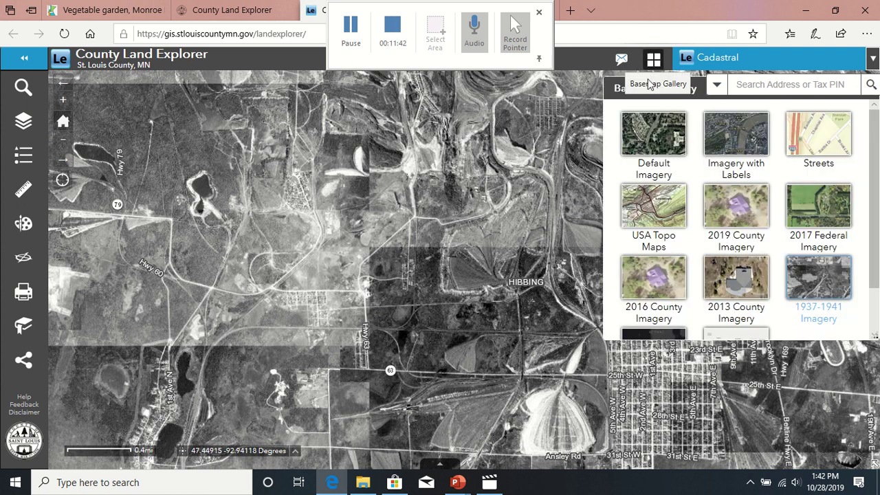
click(659, 131)
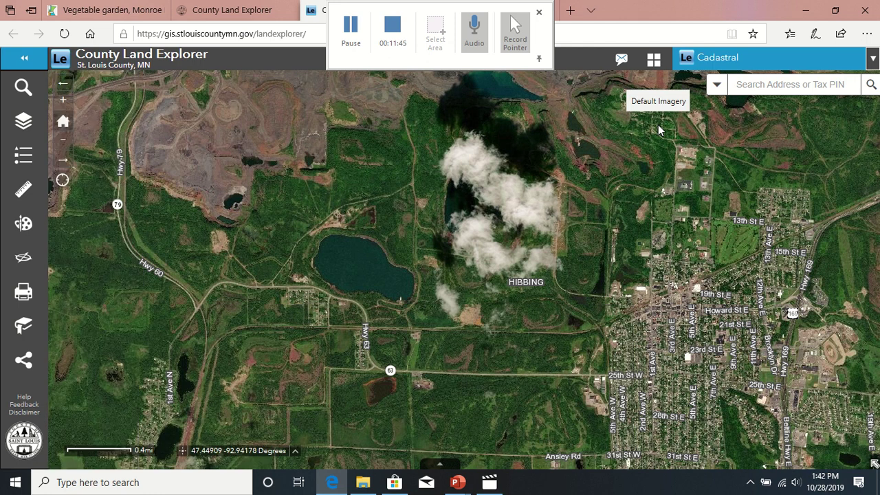